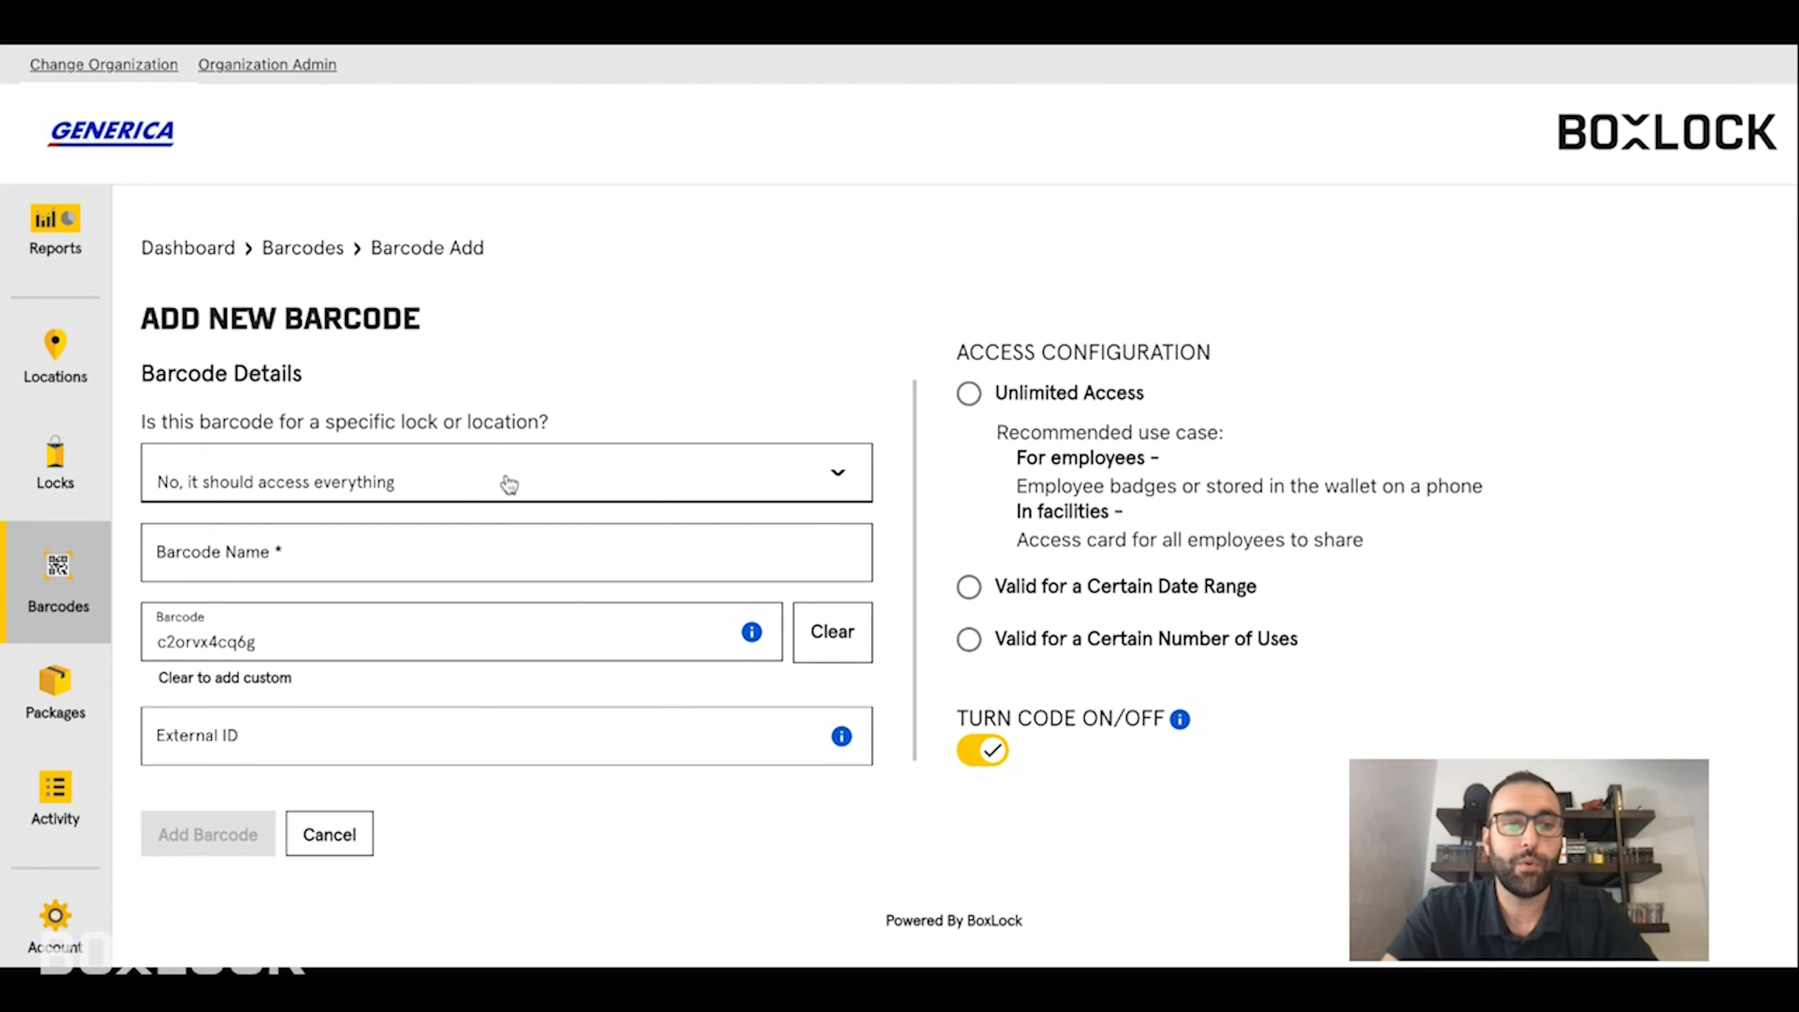
- Open the dropdown for whether the barcode is tied to a specific lock or location
click(580, 480)
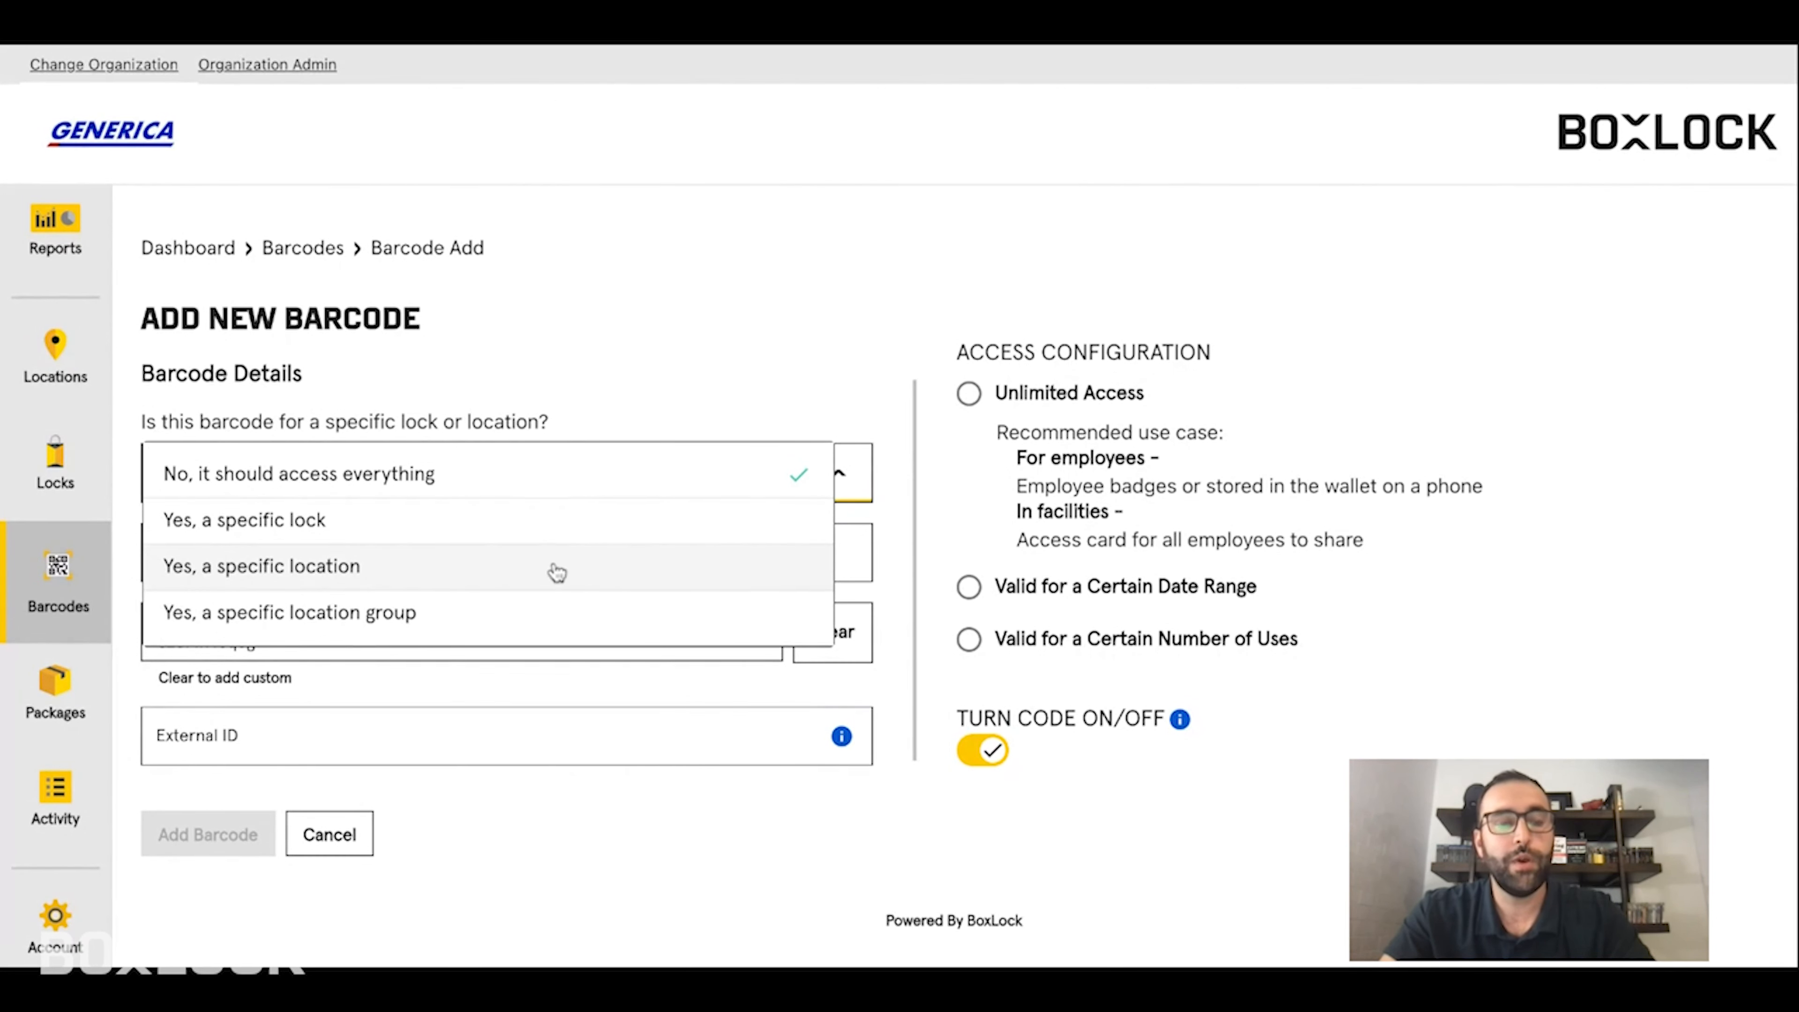
- Restrict the barcode to a specific location and choose Hardware 7 as that location
click(502, 577)
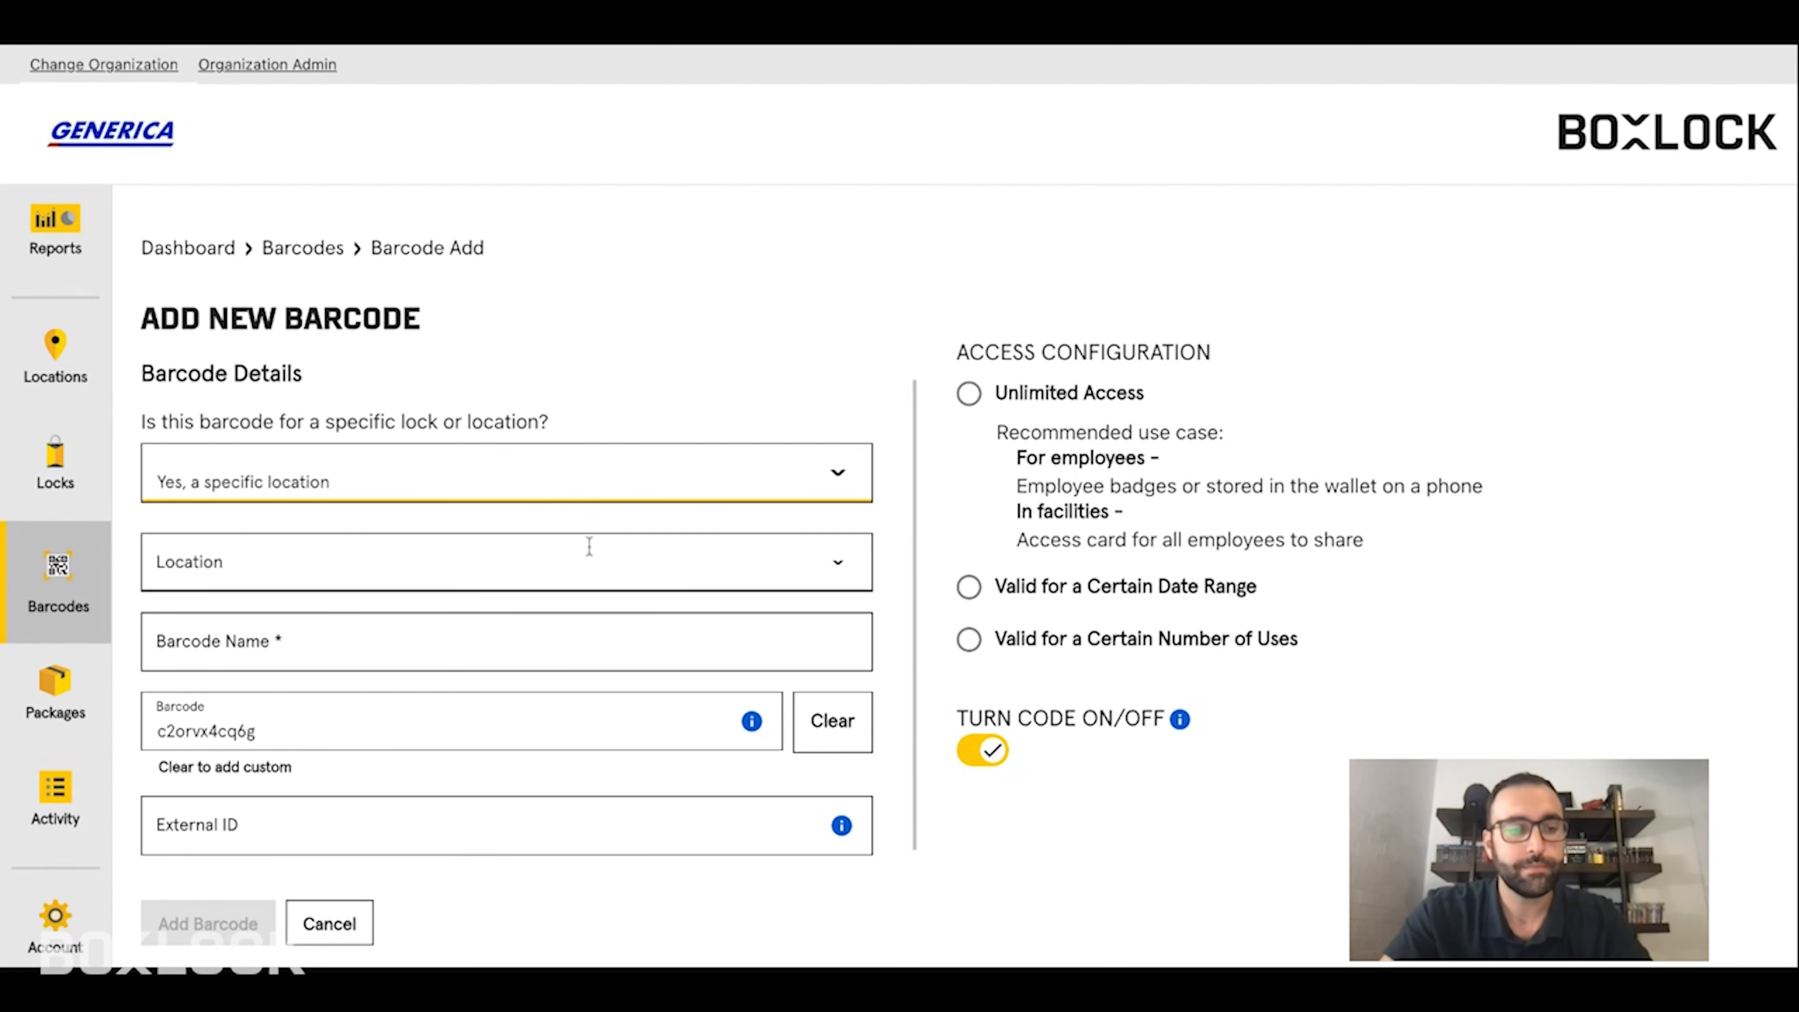
click(479, 545)
click(848, 565)
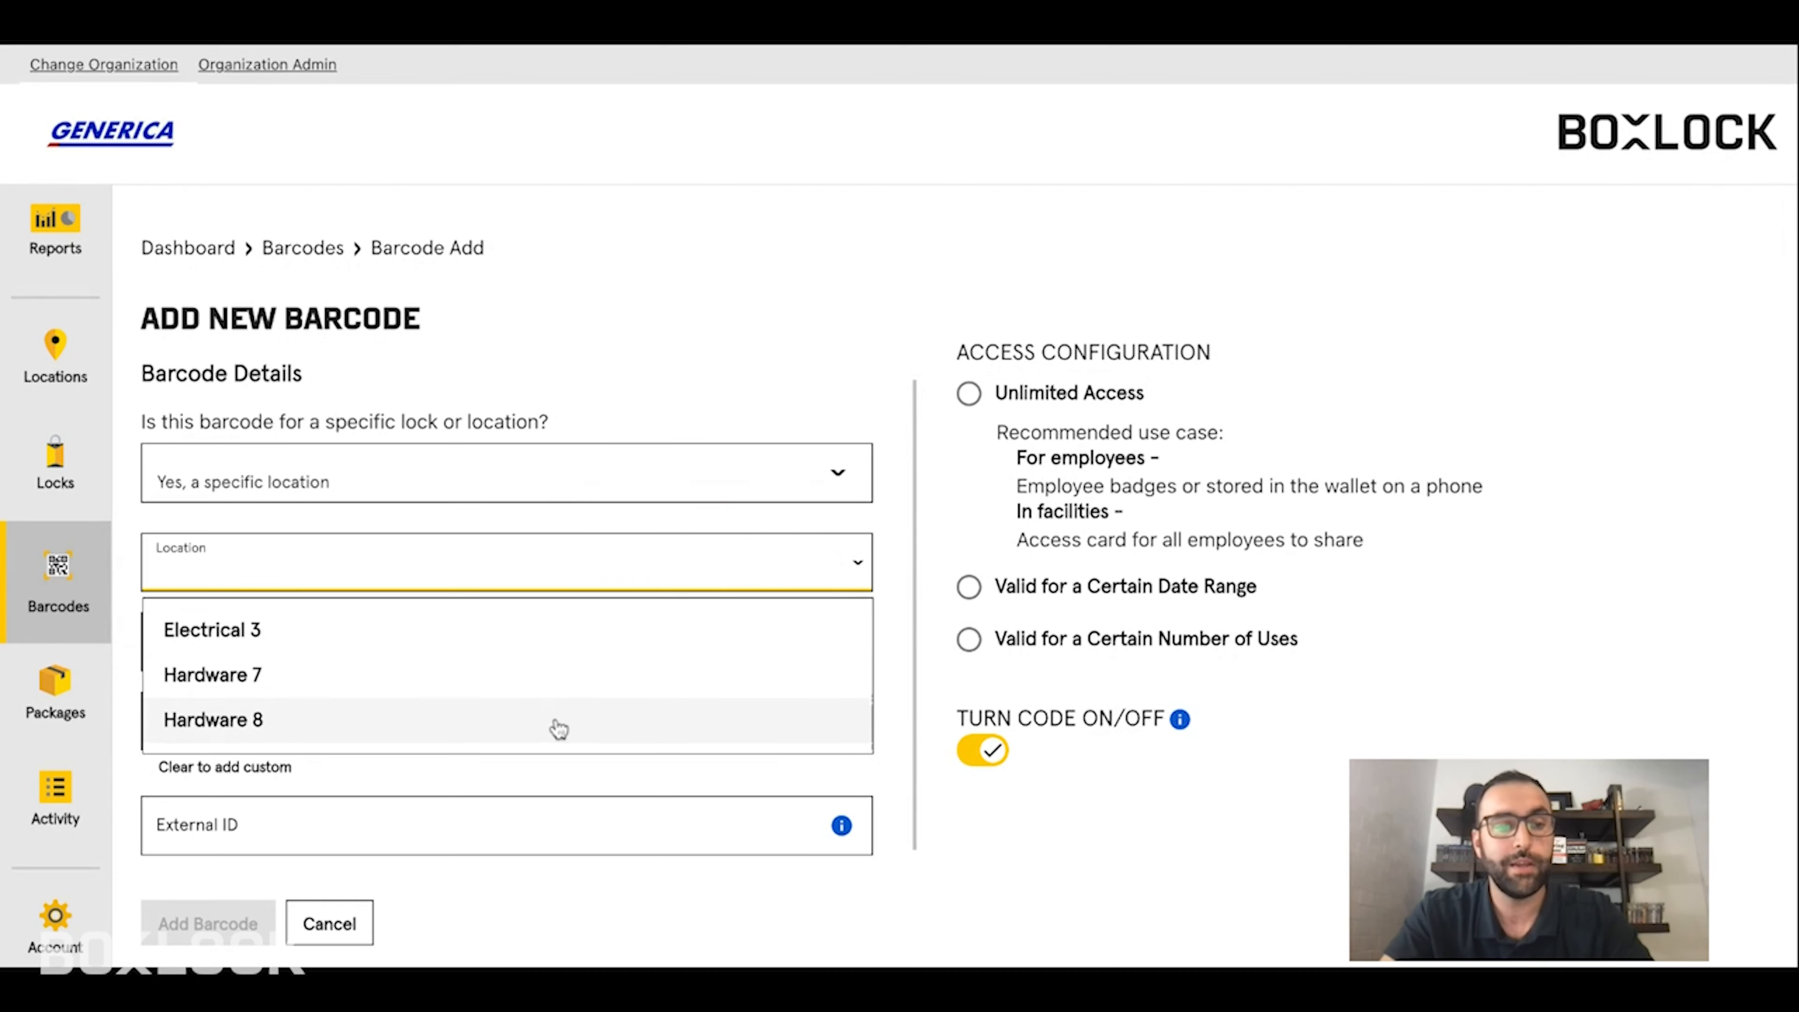
click(555, 683)
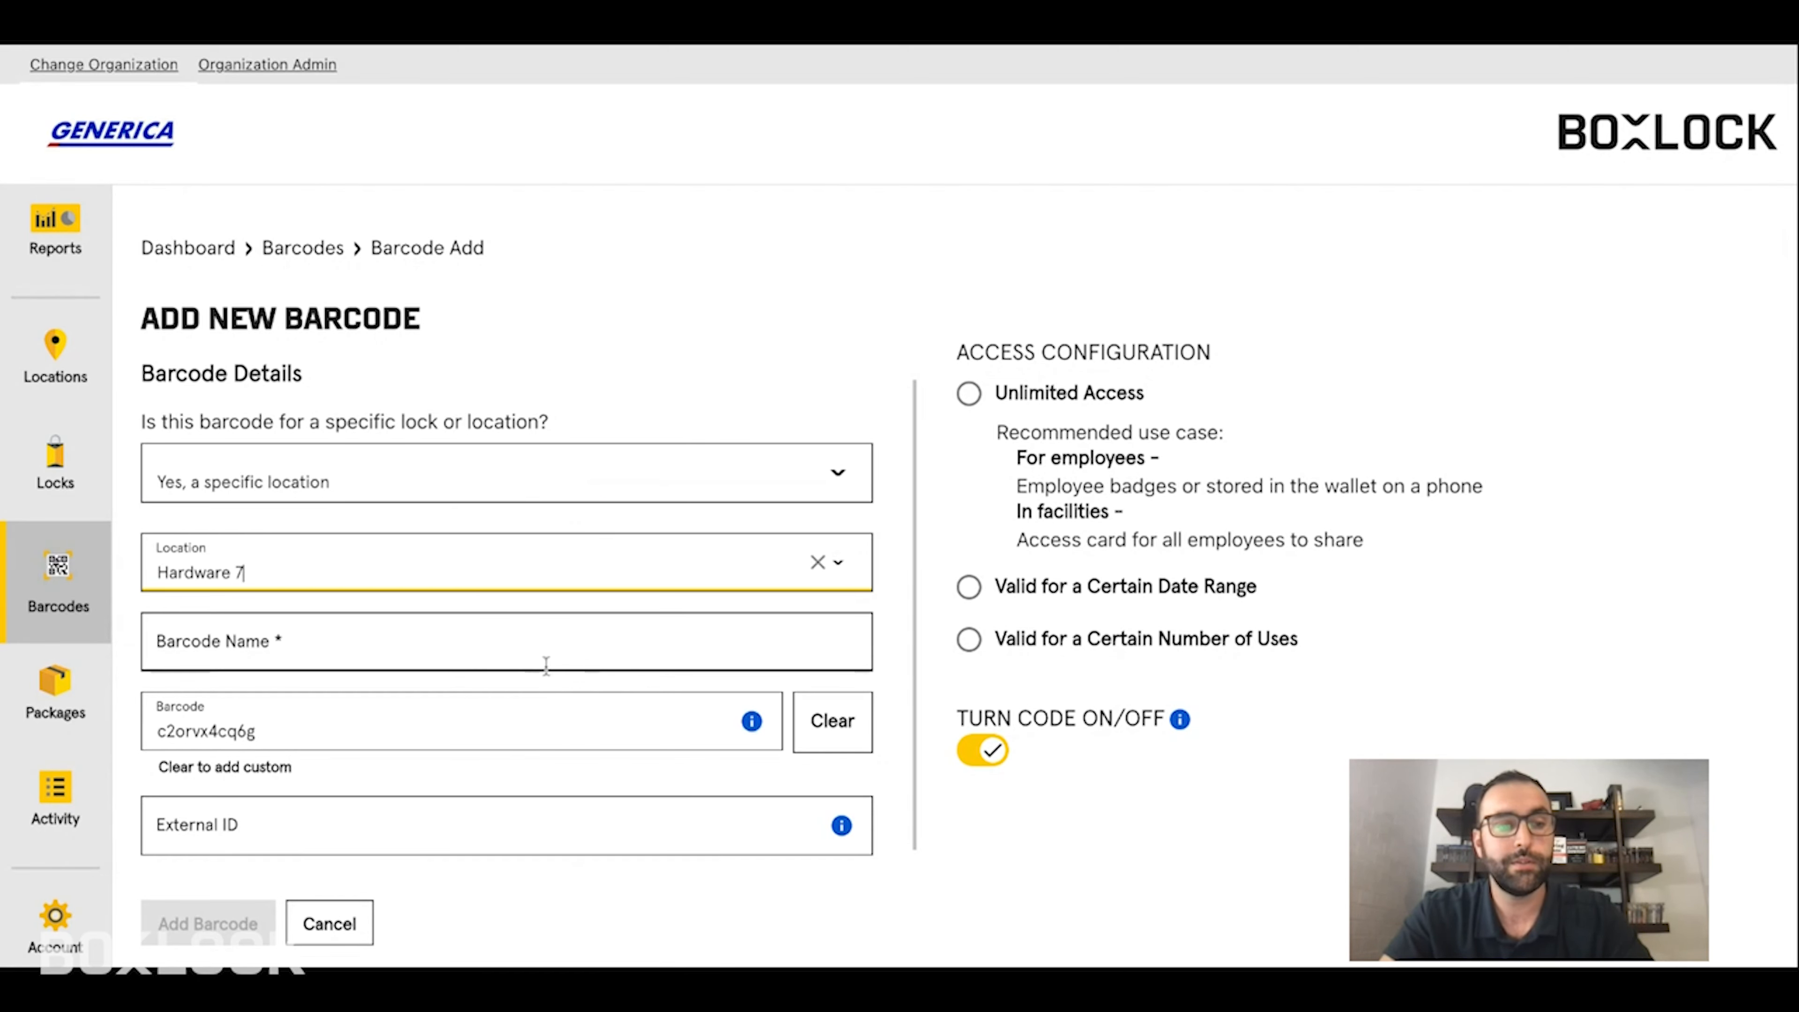
- Name the barcode with the holder's autofilled full name plus '2', keeping the generated barcode code
scroll(418, 625, down, 1)
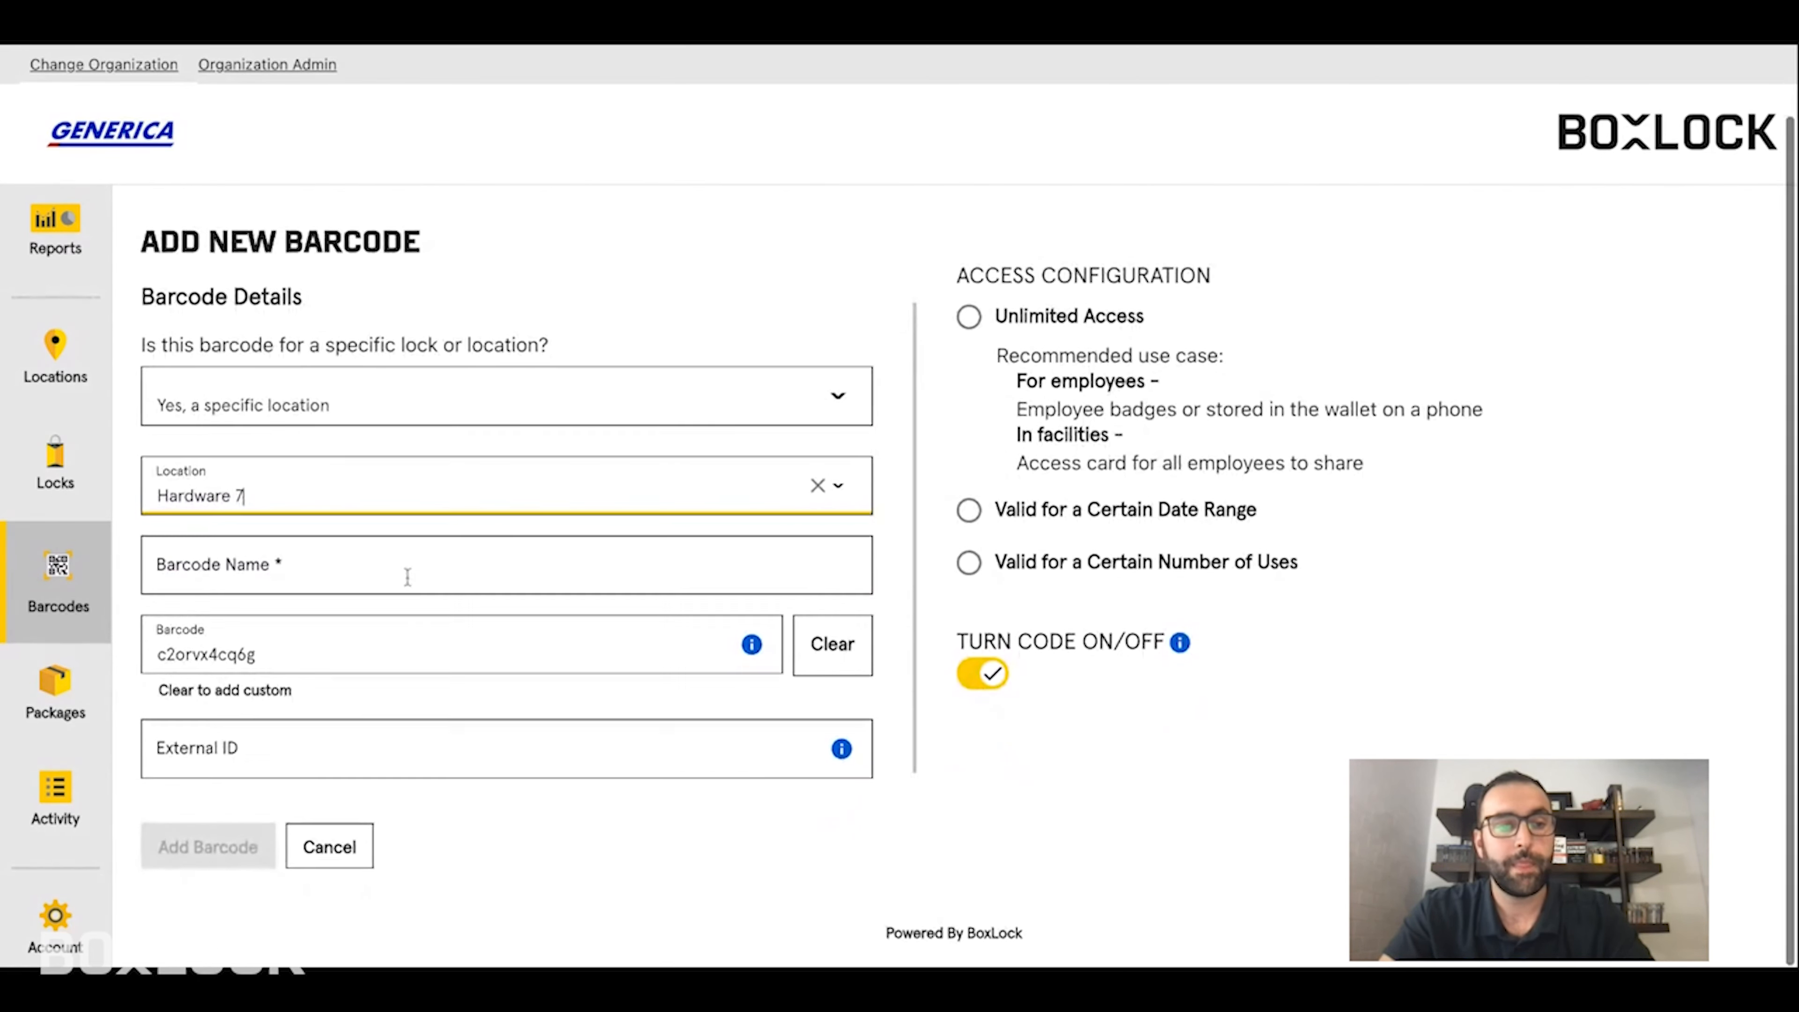
click(392, 564)
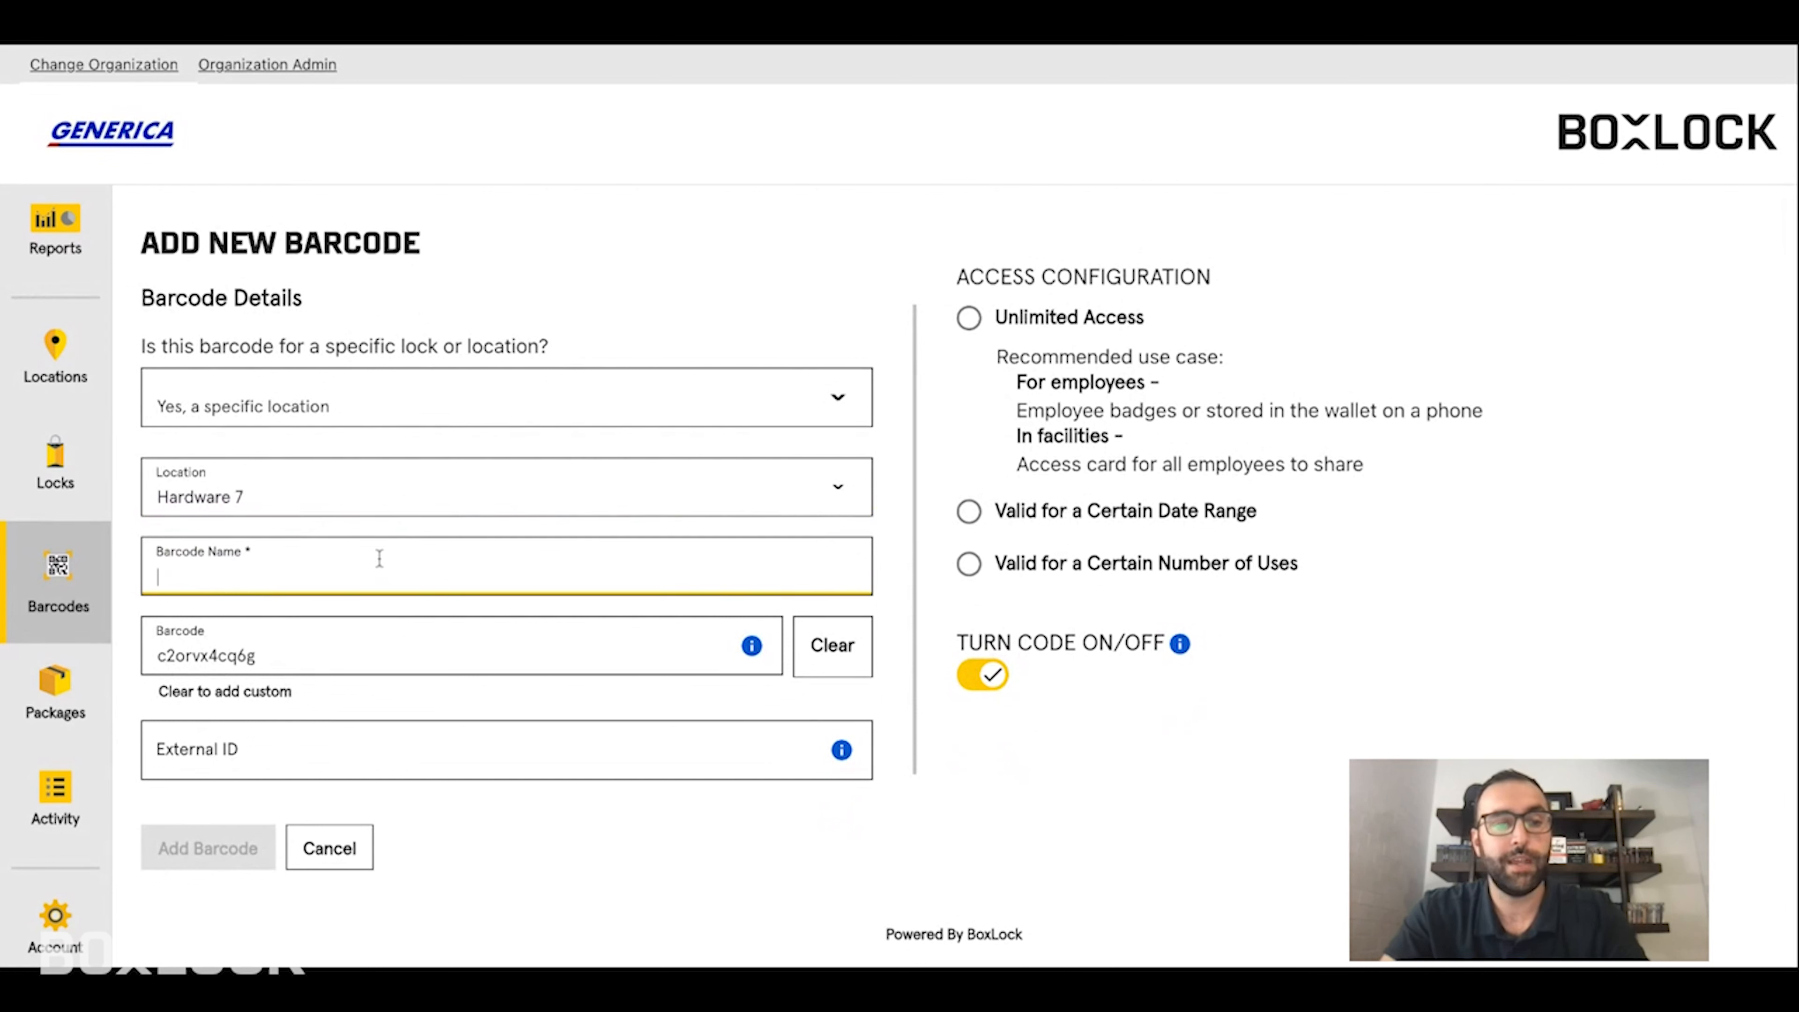
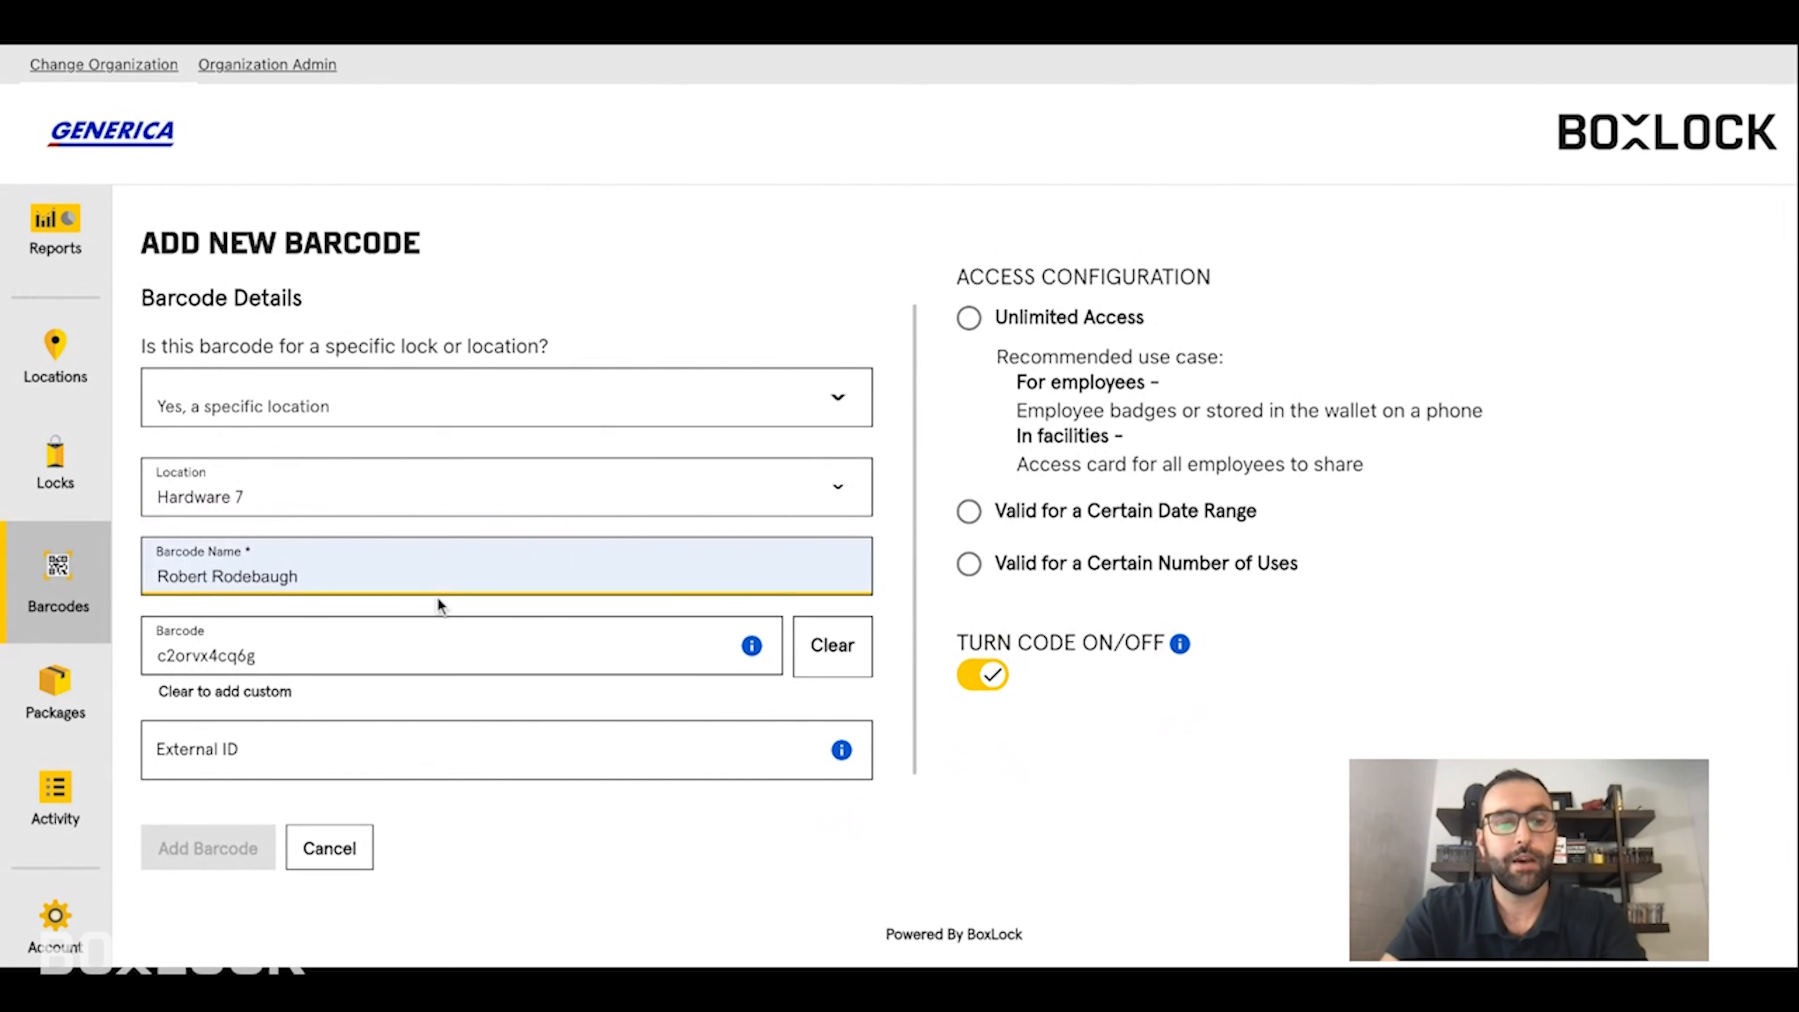
click(438, 597)
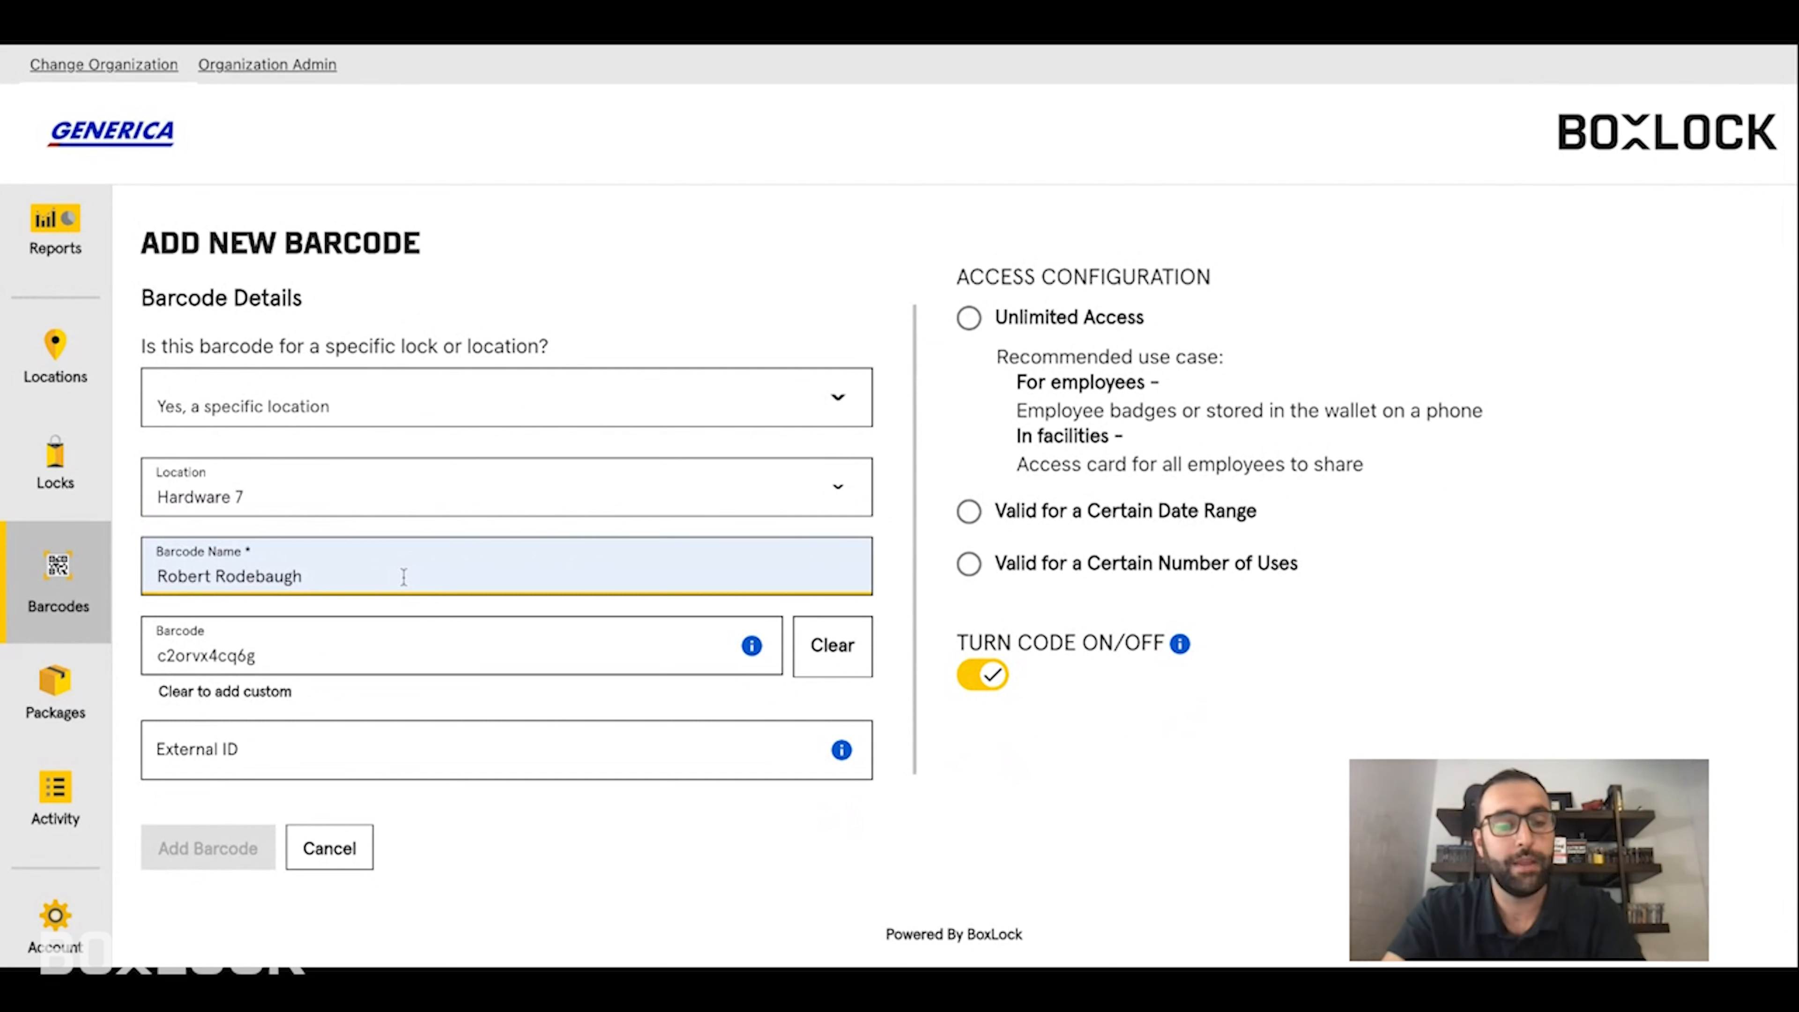
text(2)
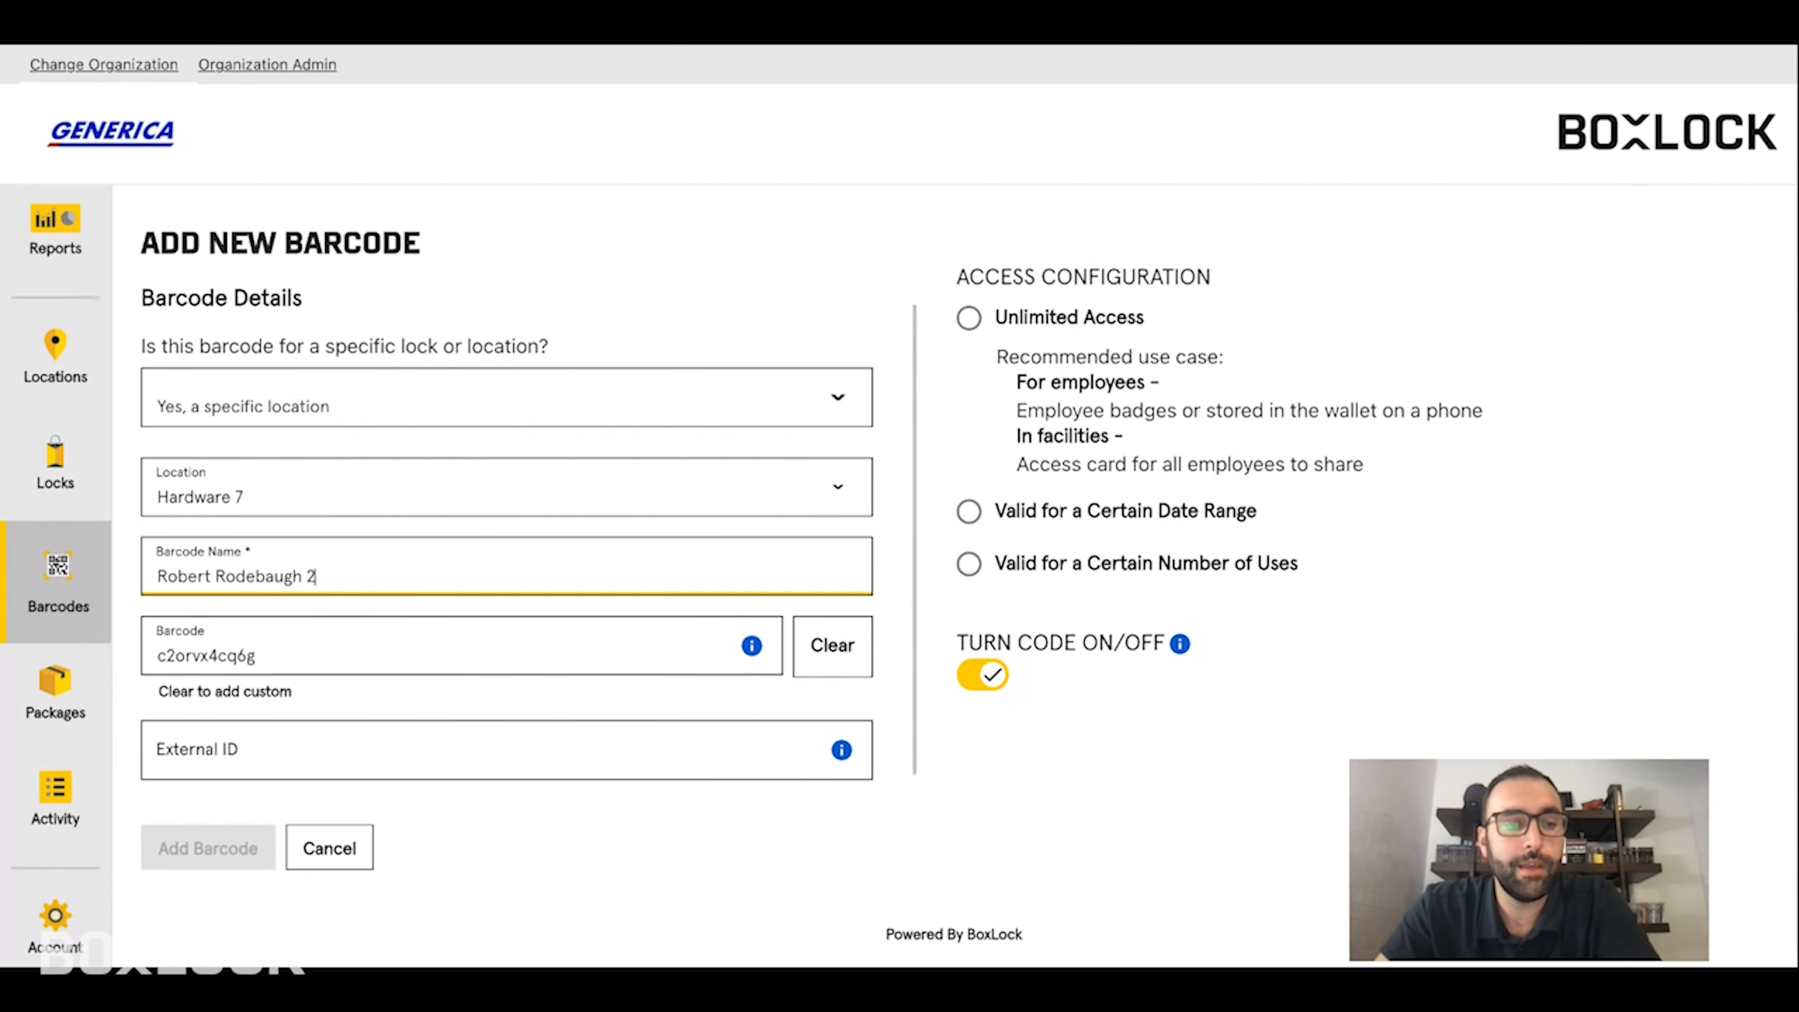
click(284, 647)
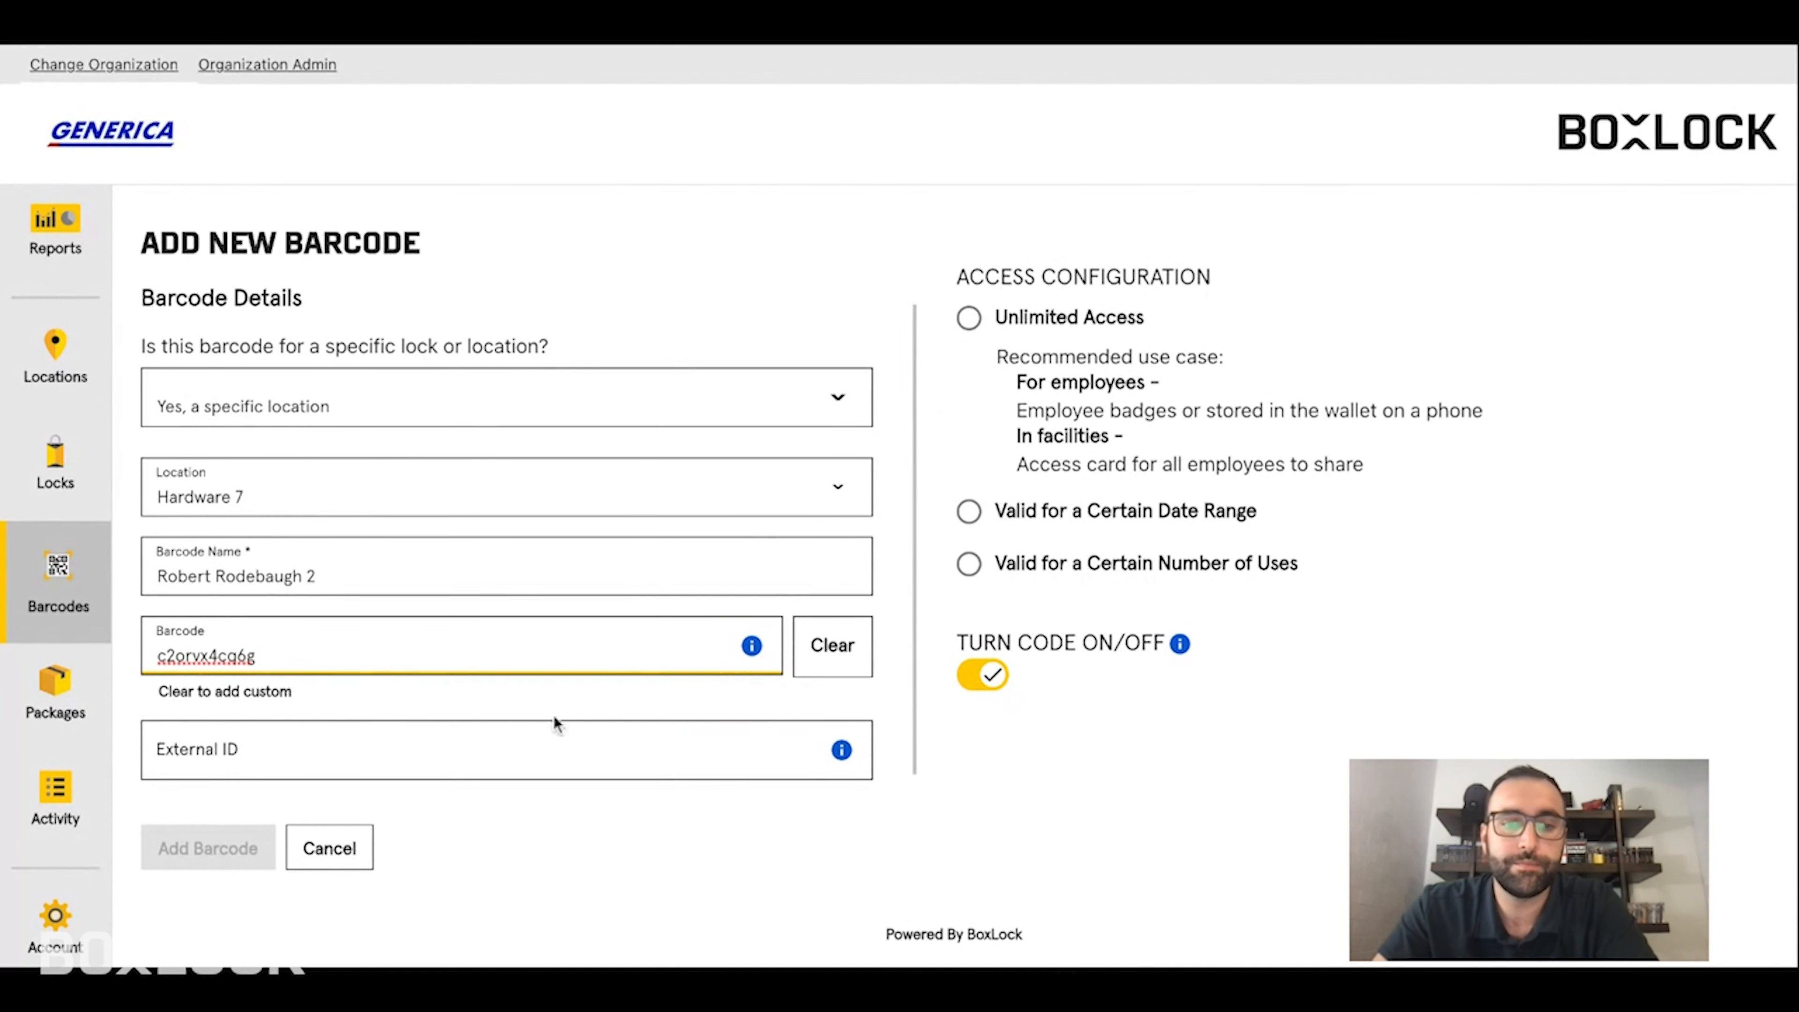
click(884, 260)
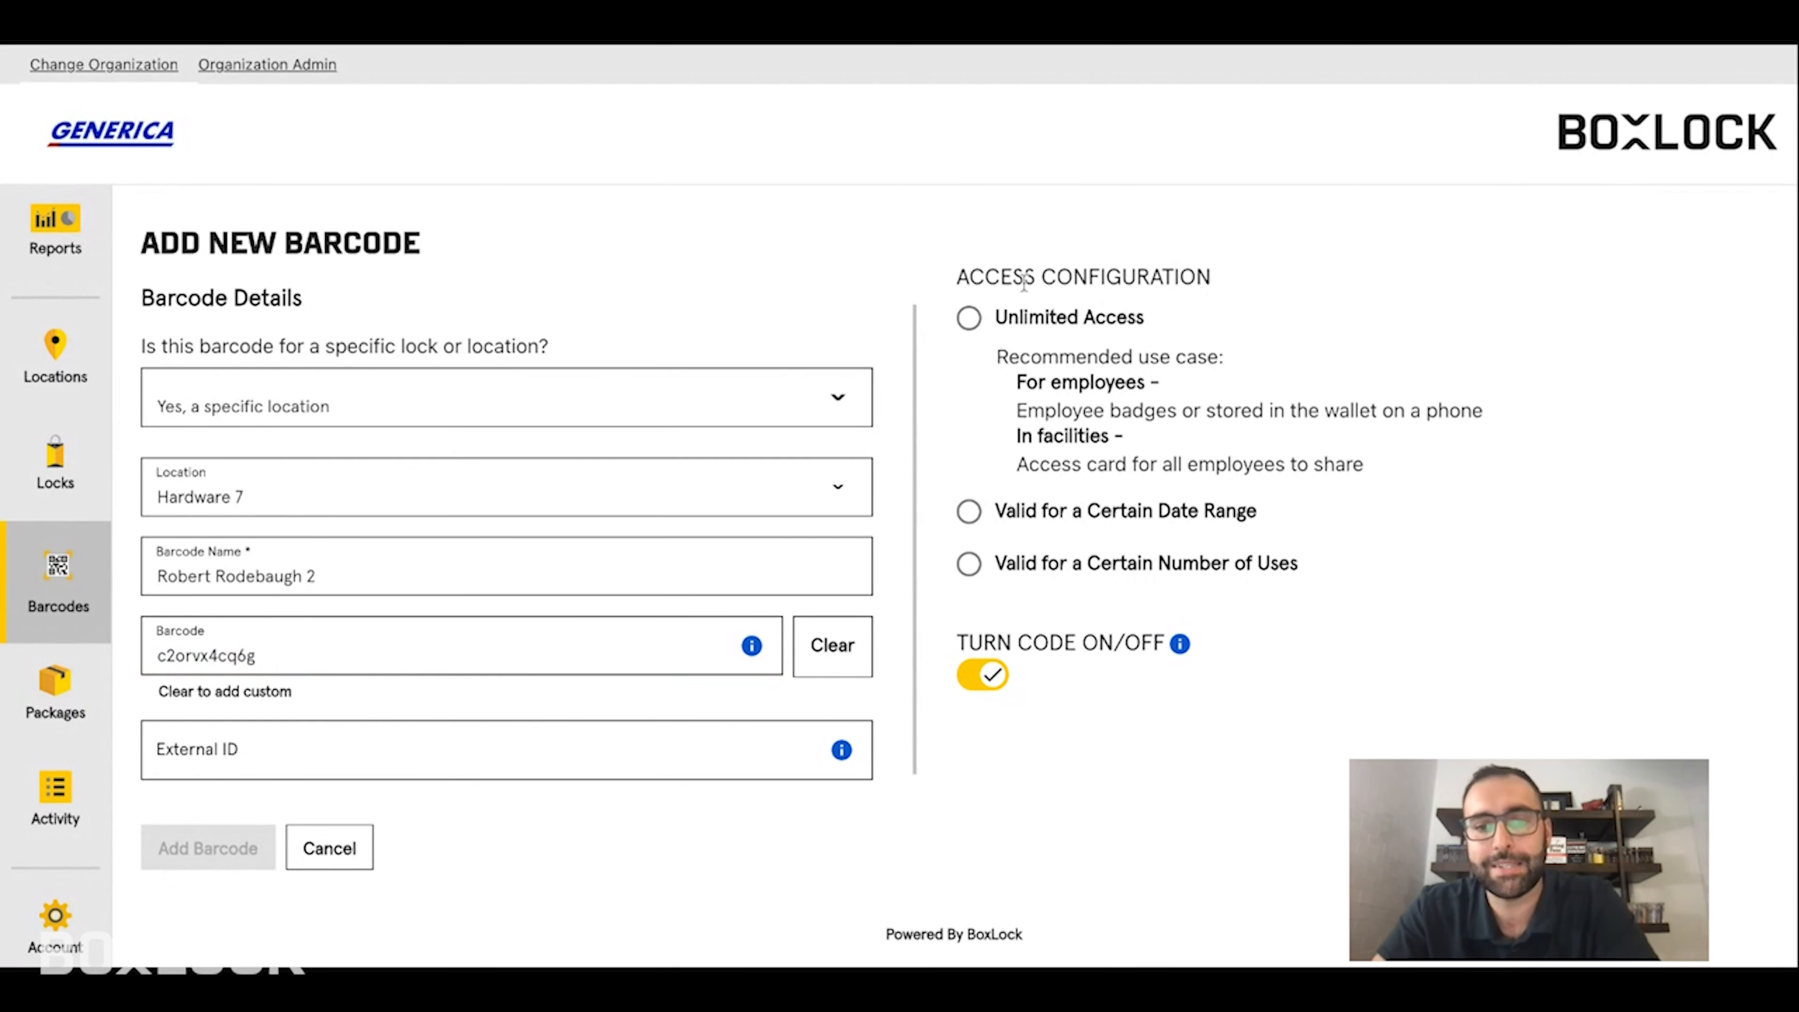
- Settle on Unlimited Access with the code on, after trying the date-range and use-count options
click(971, 319)
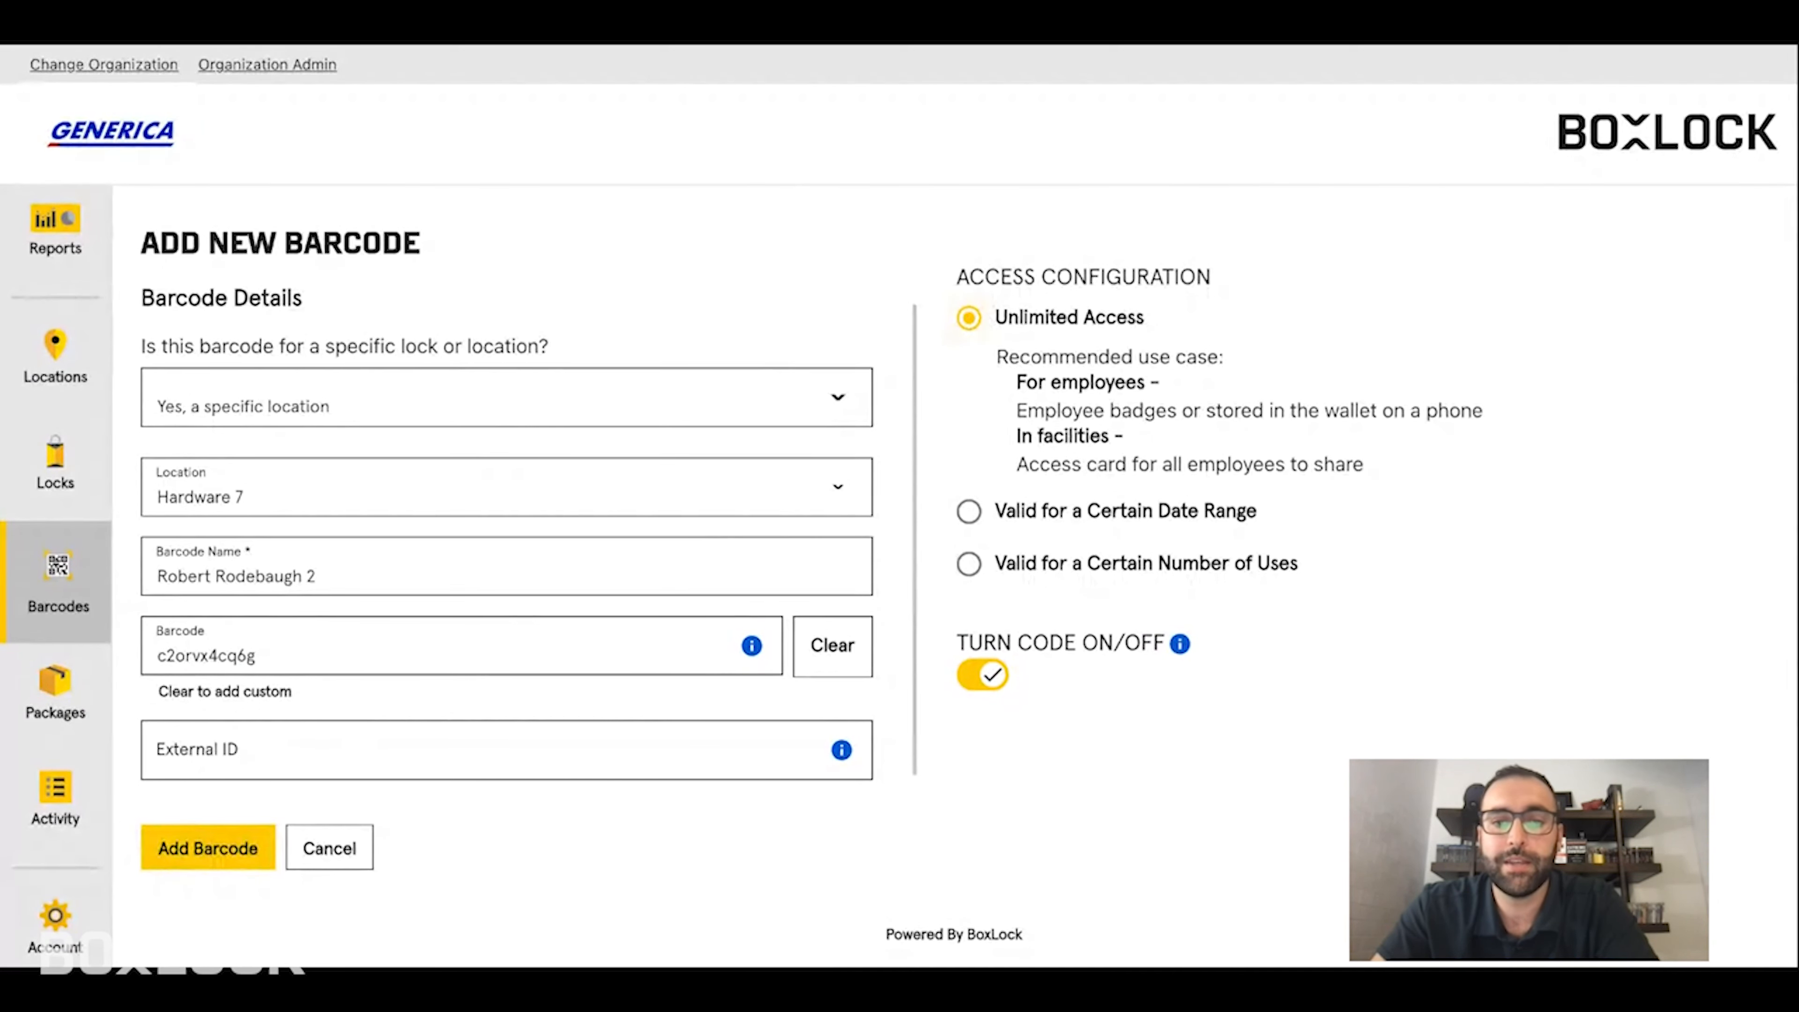
click(980, 677)
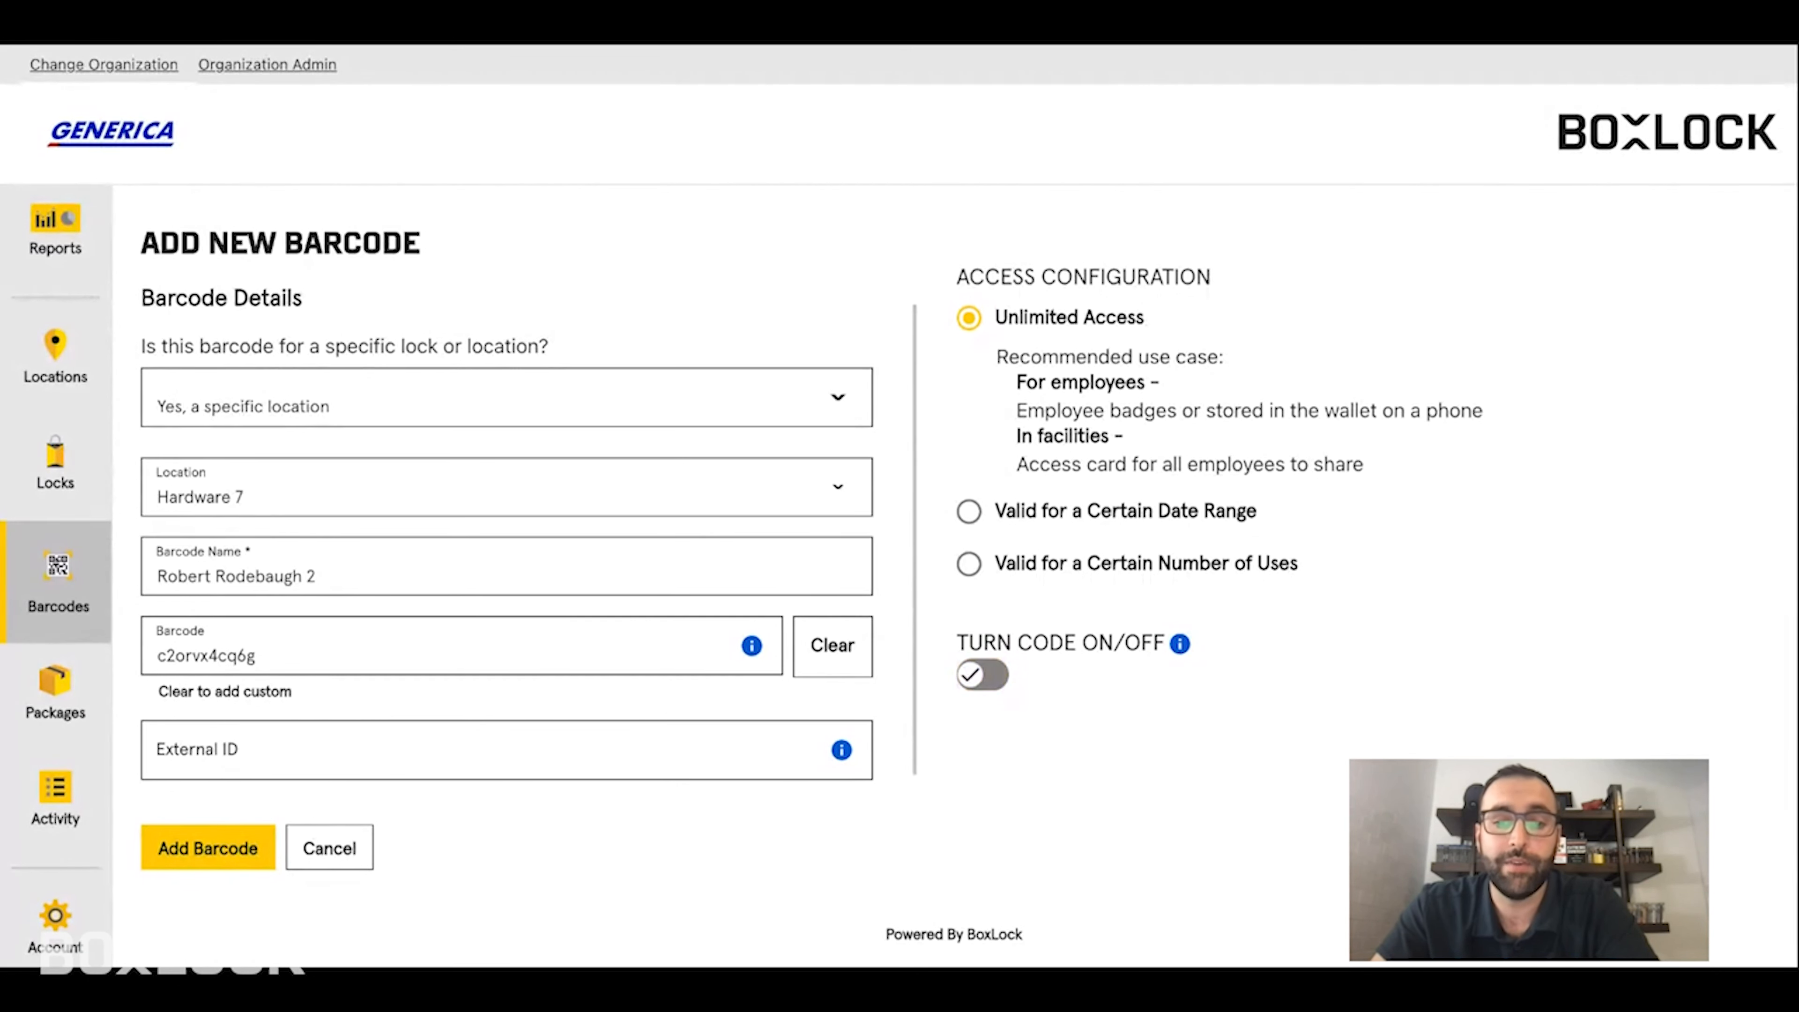
click(985, 677)
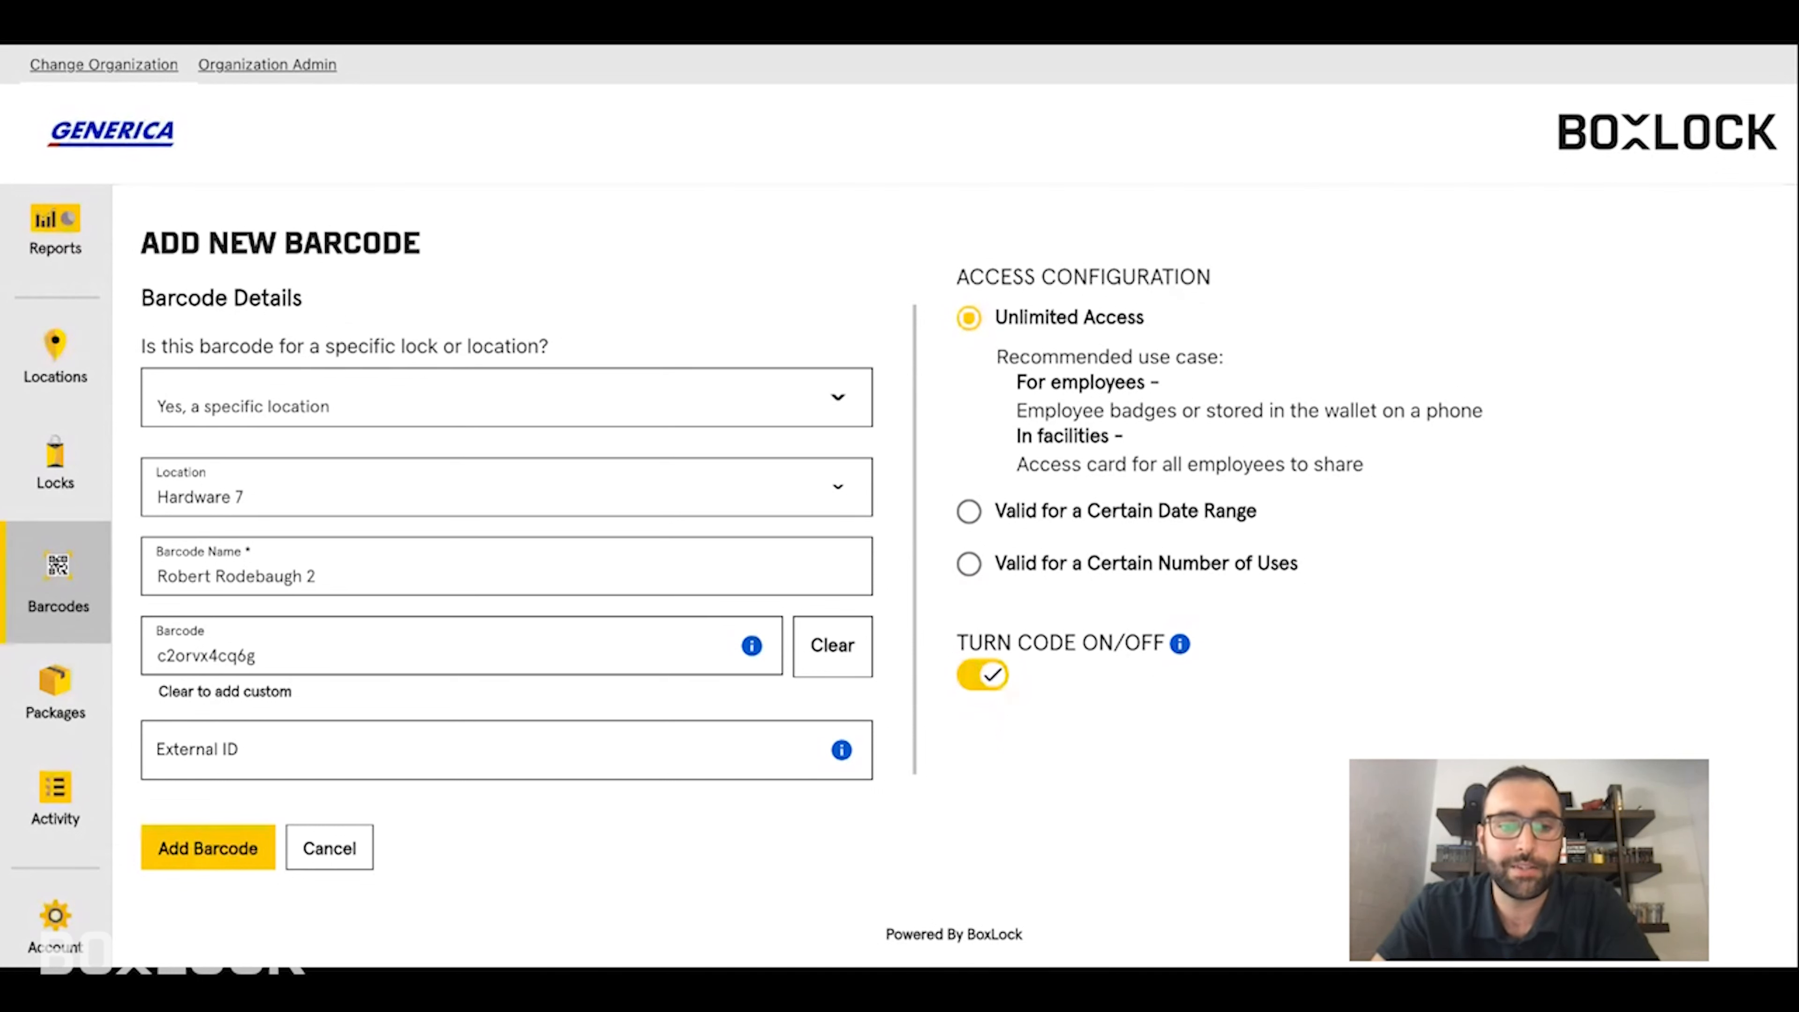
click(970, 514)
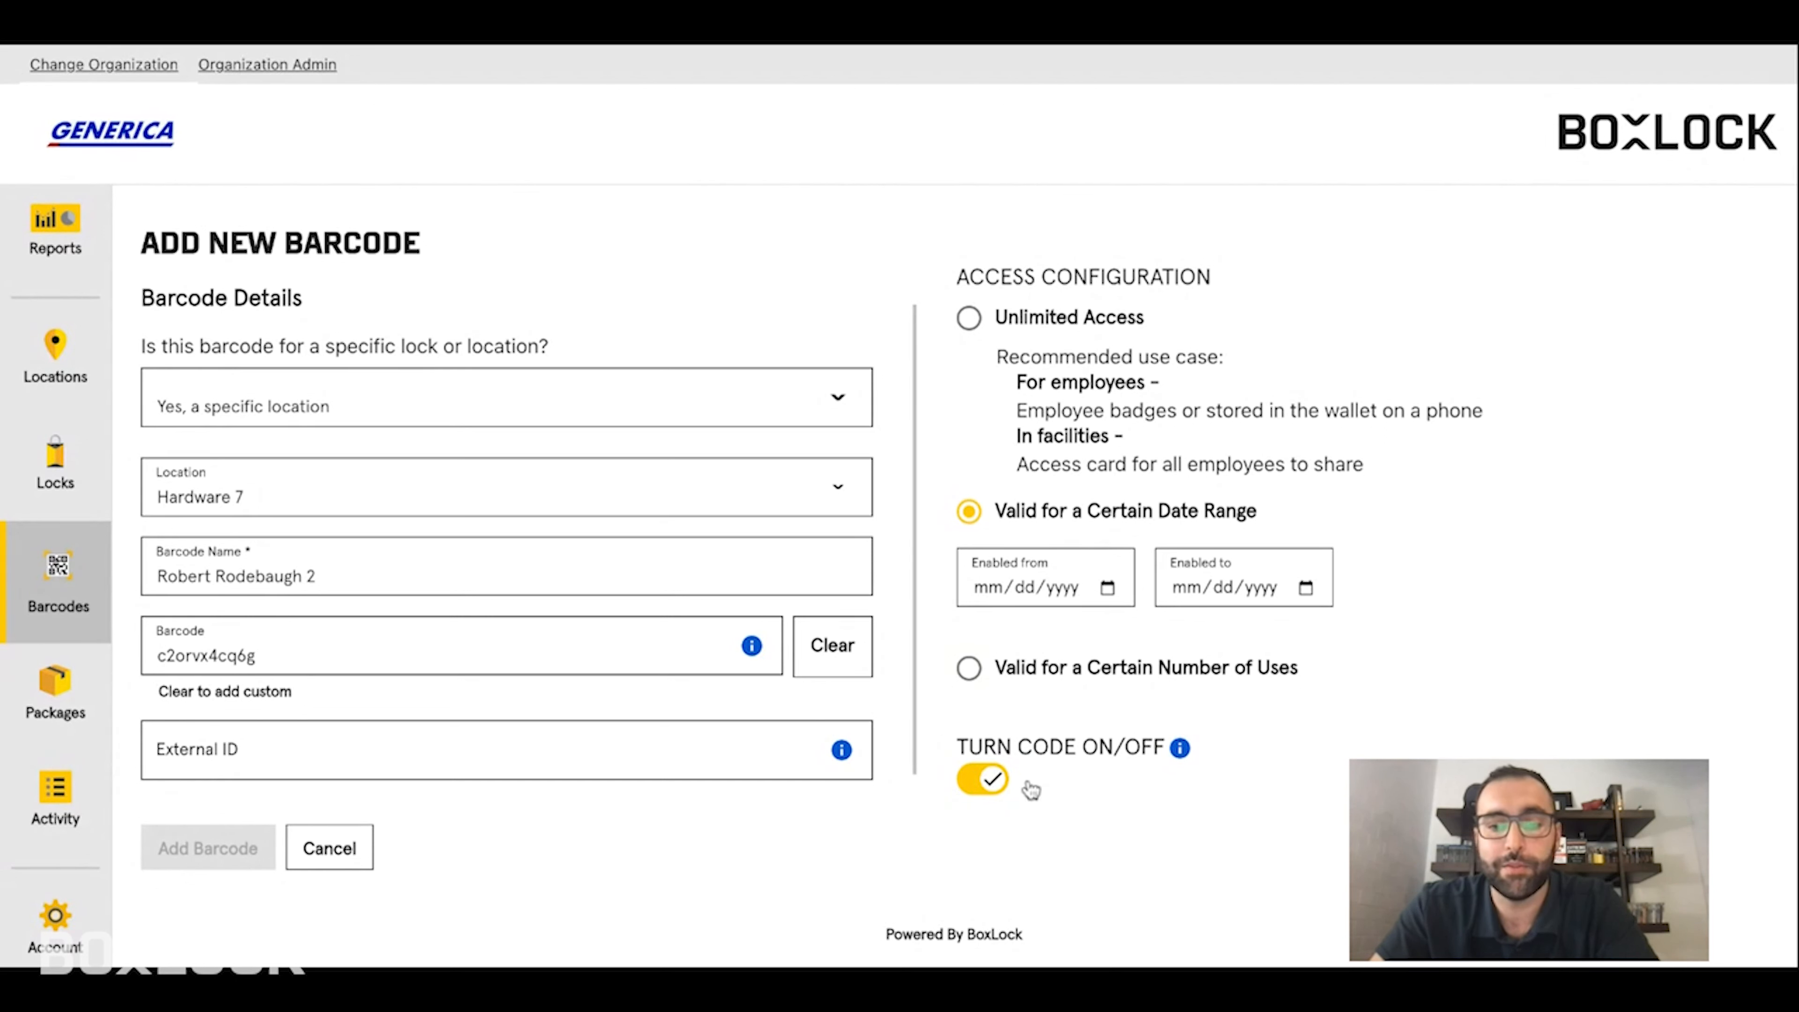
click(972, 671)
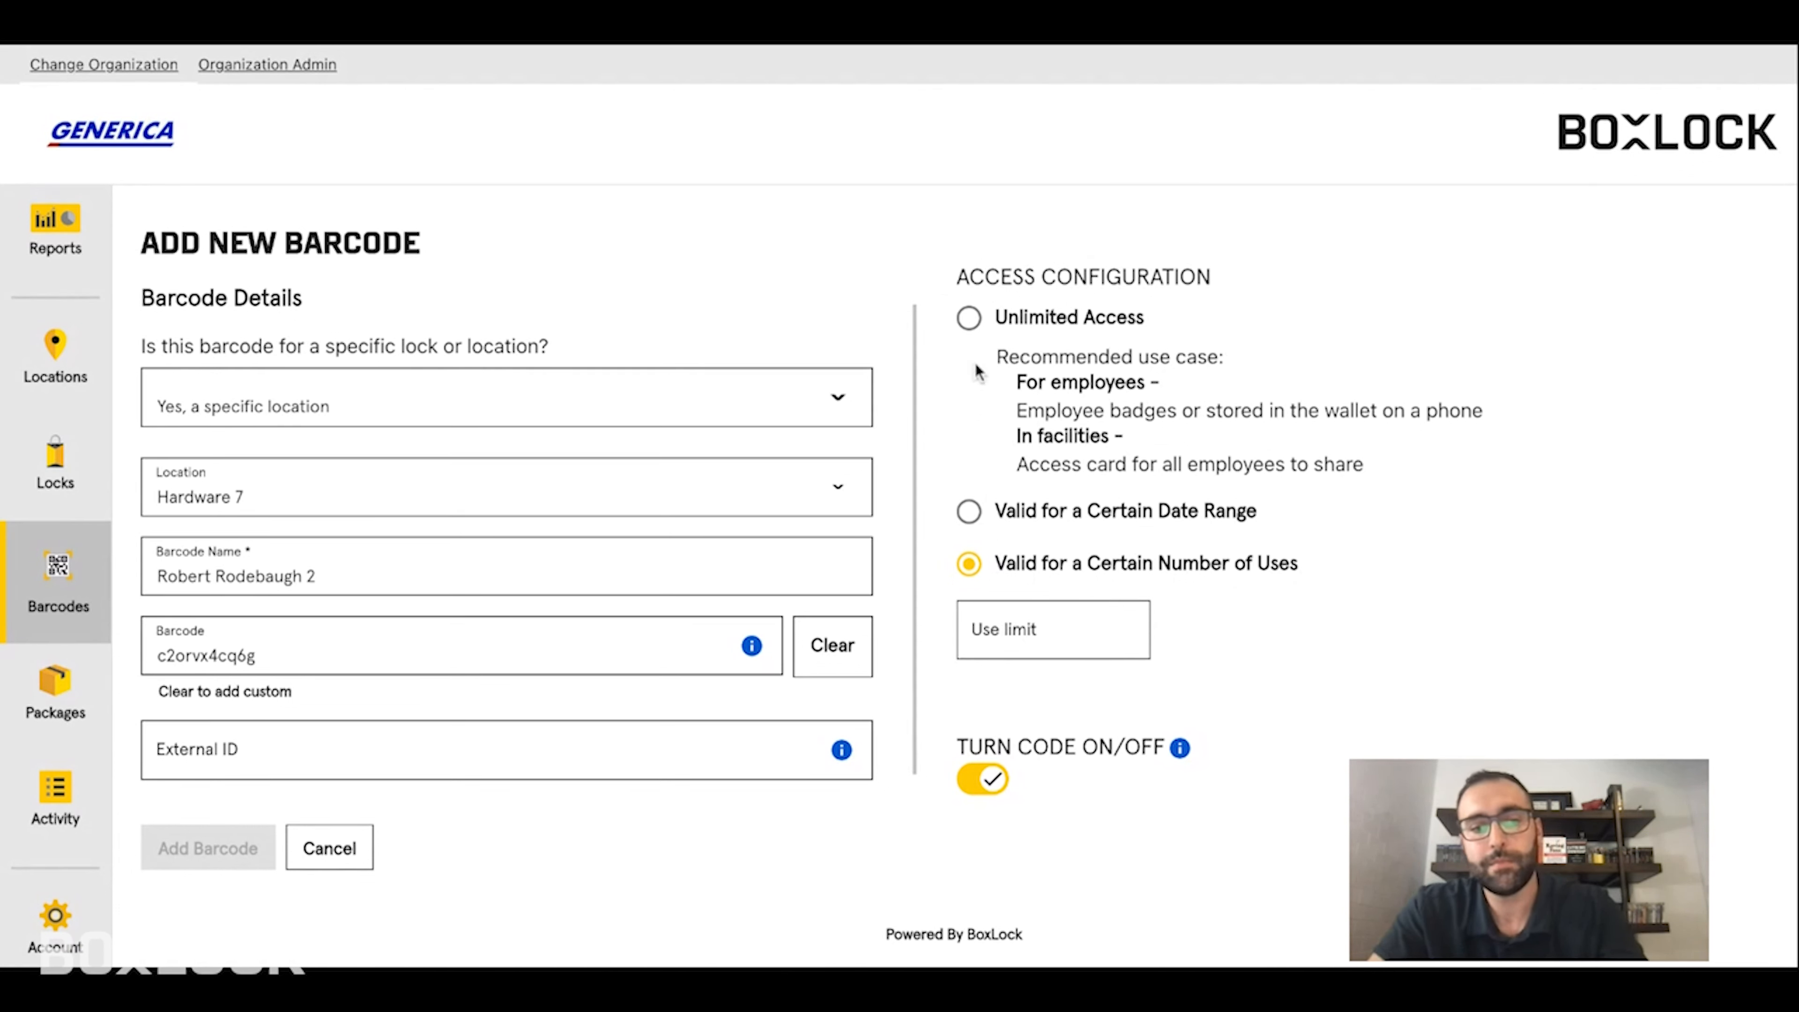
click(970, 319)
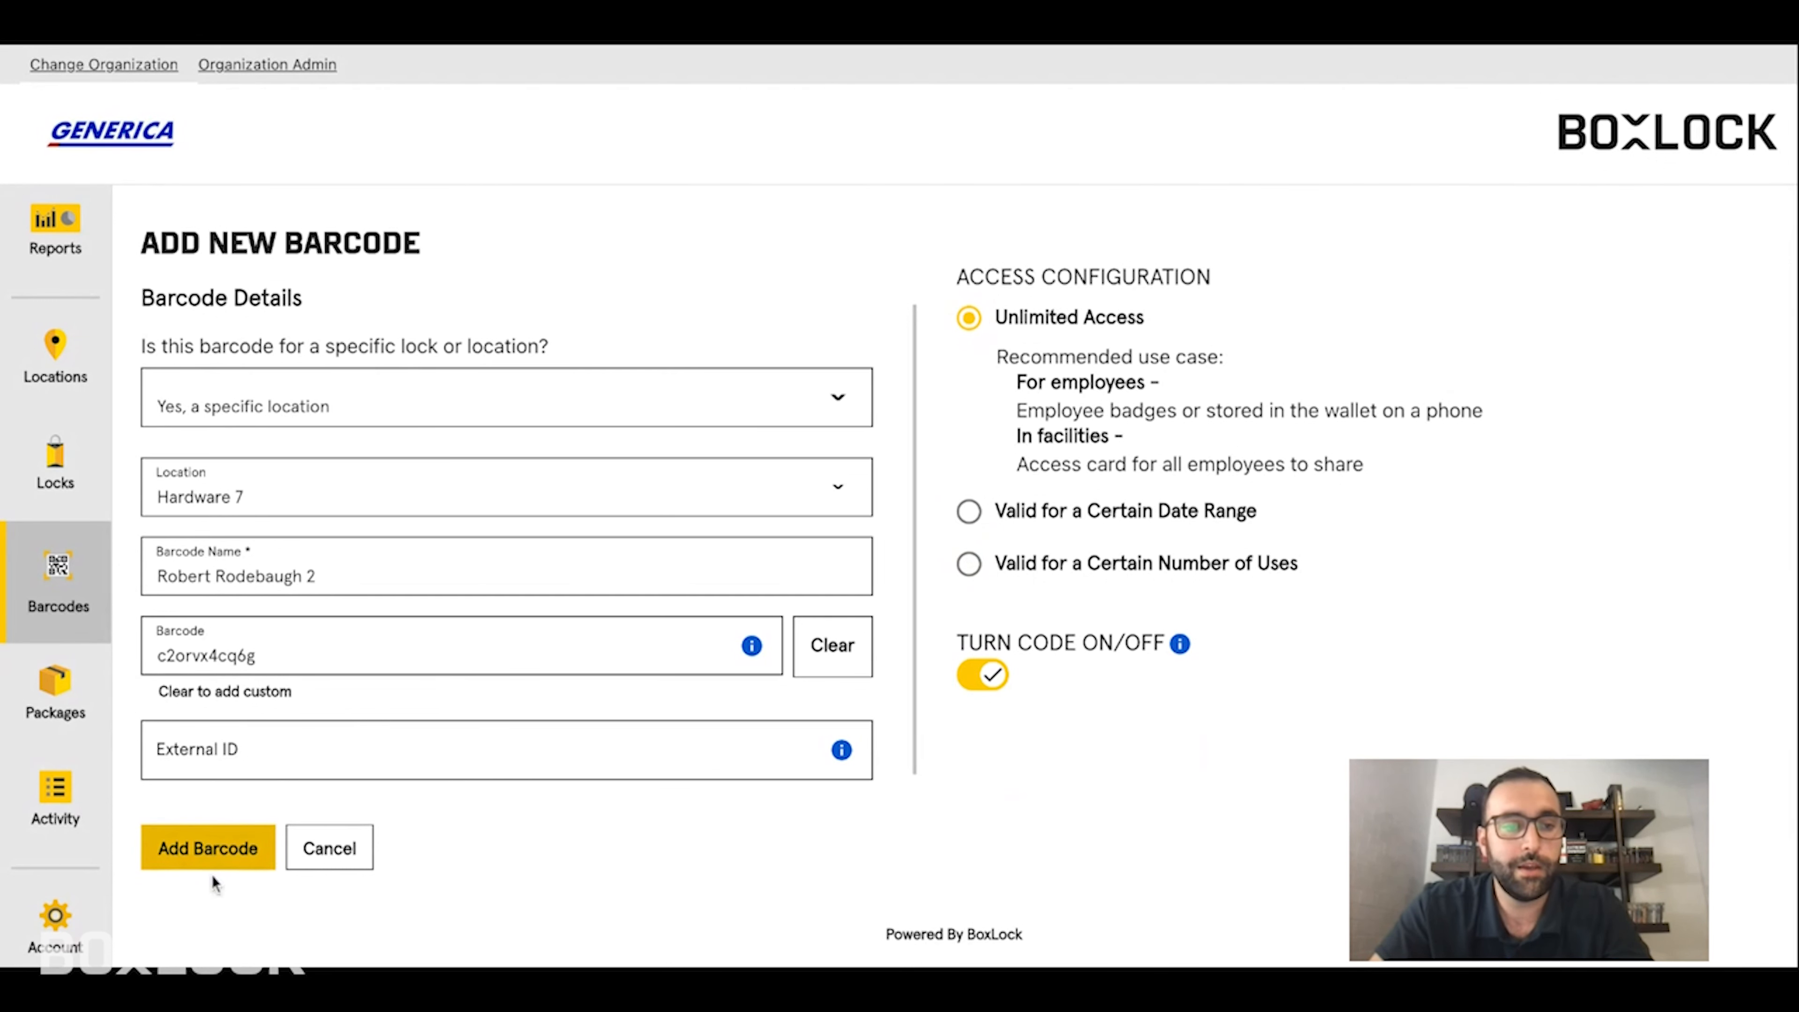
click(248, 493)
- Set the barcode to access everything, create it, and dismiss the Success confirmation
click(278, 415)
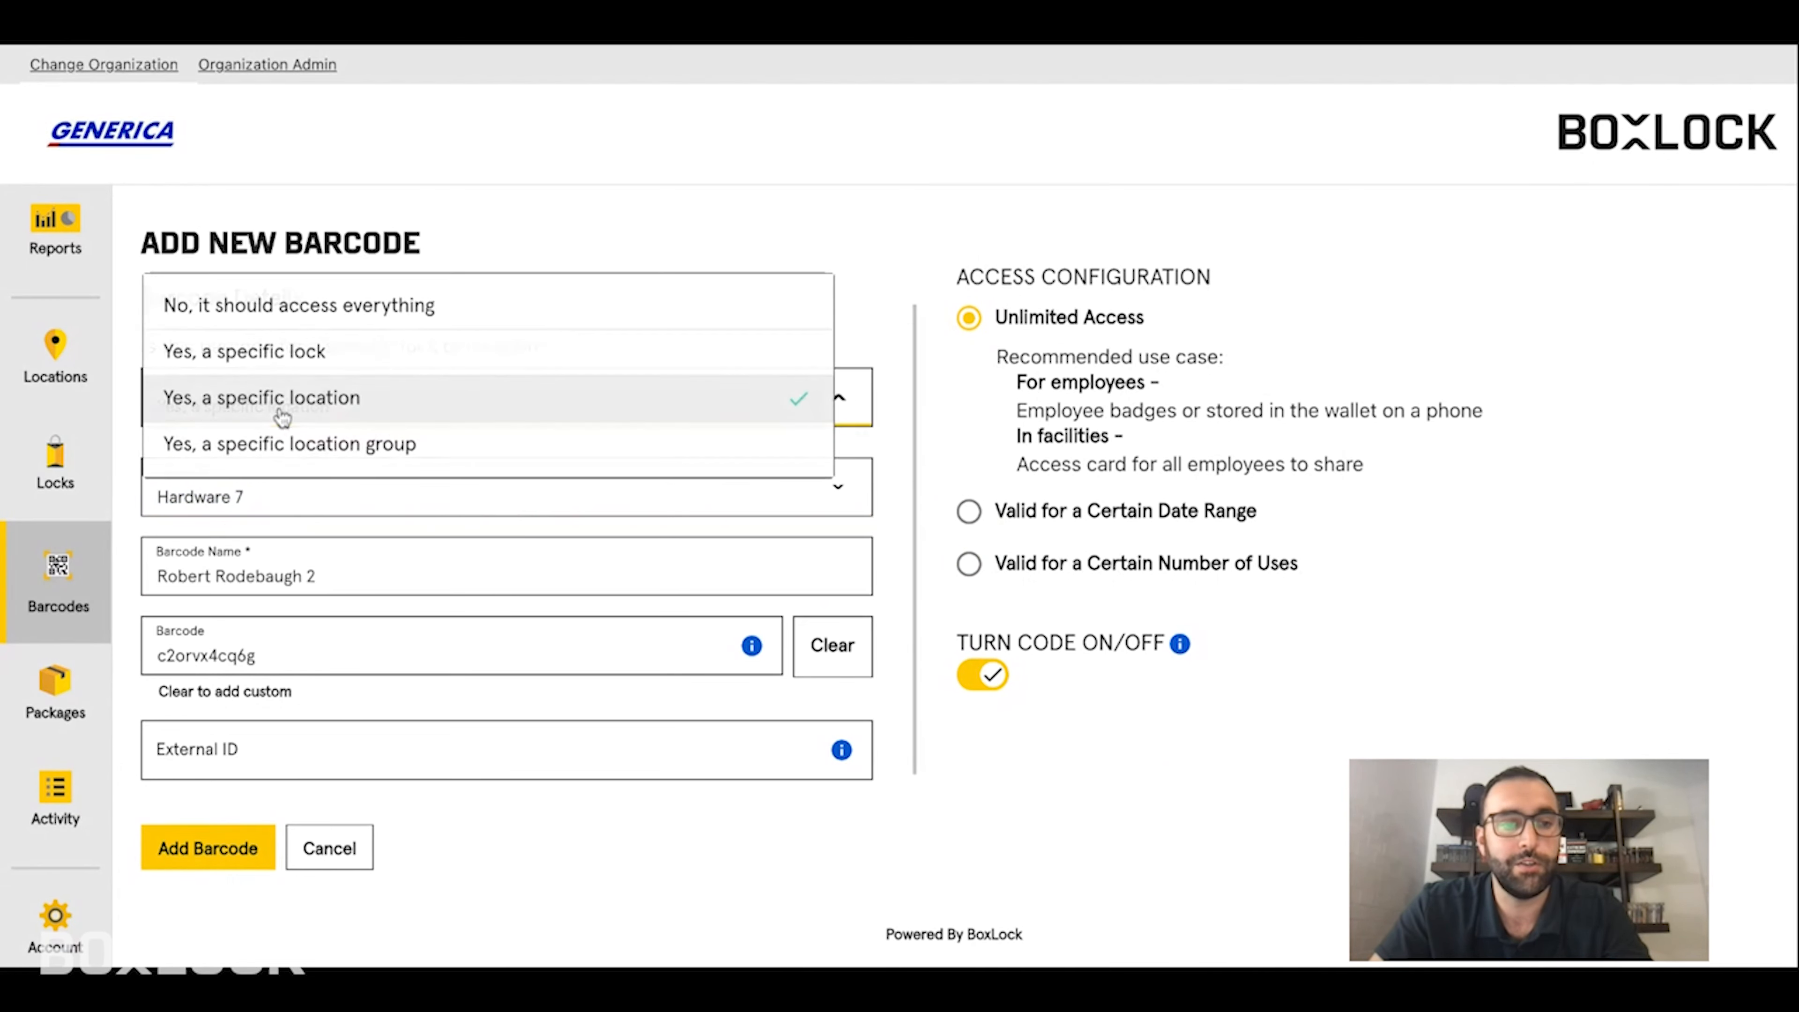
click(281, 312)
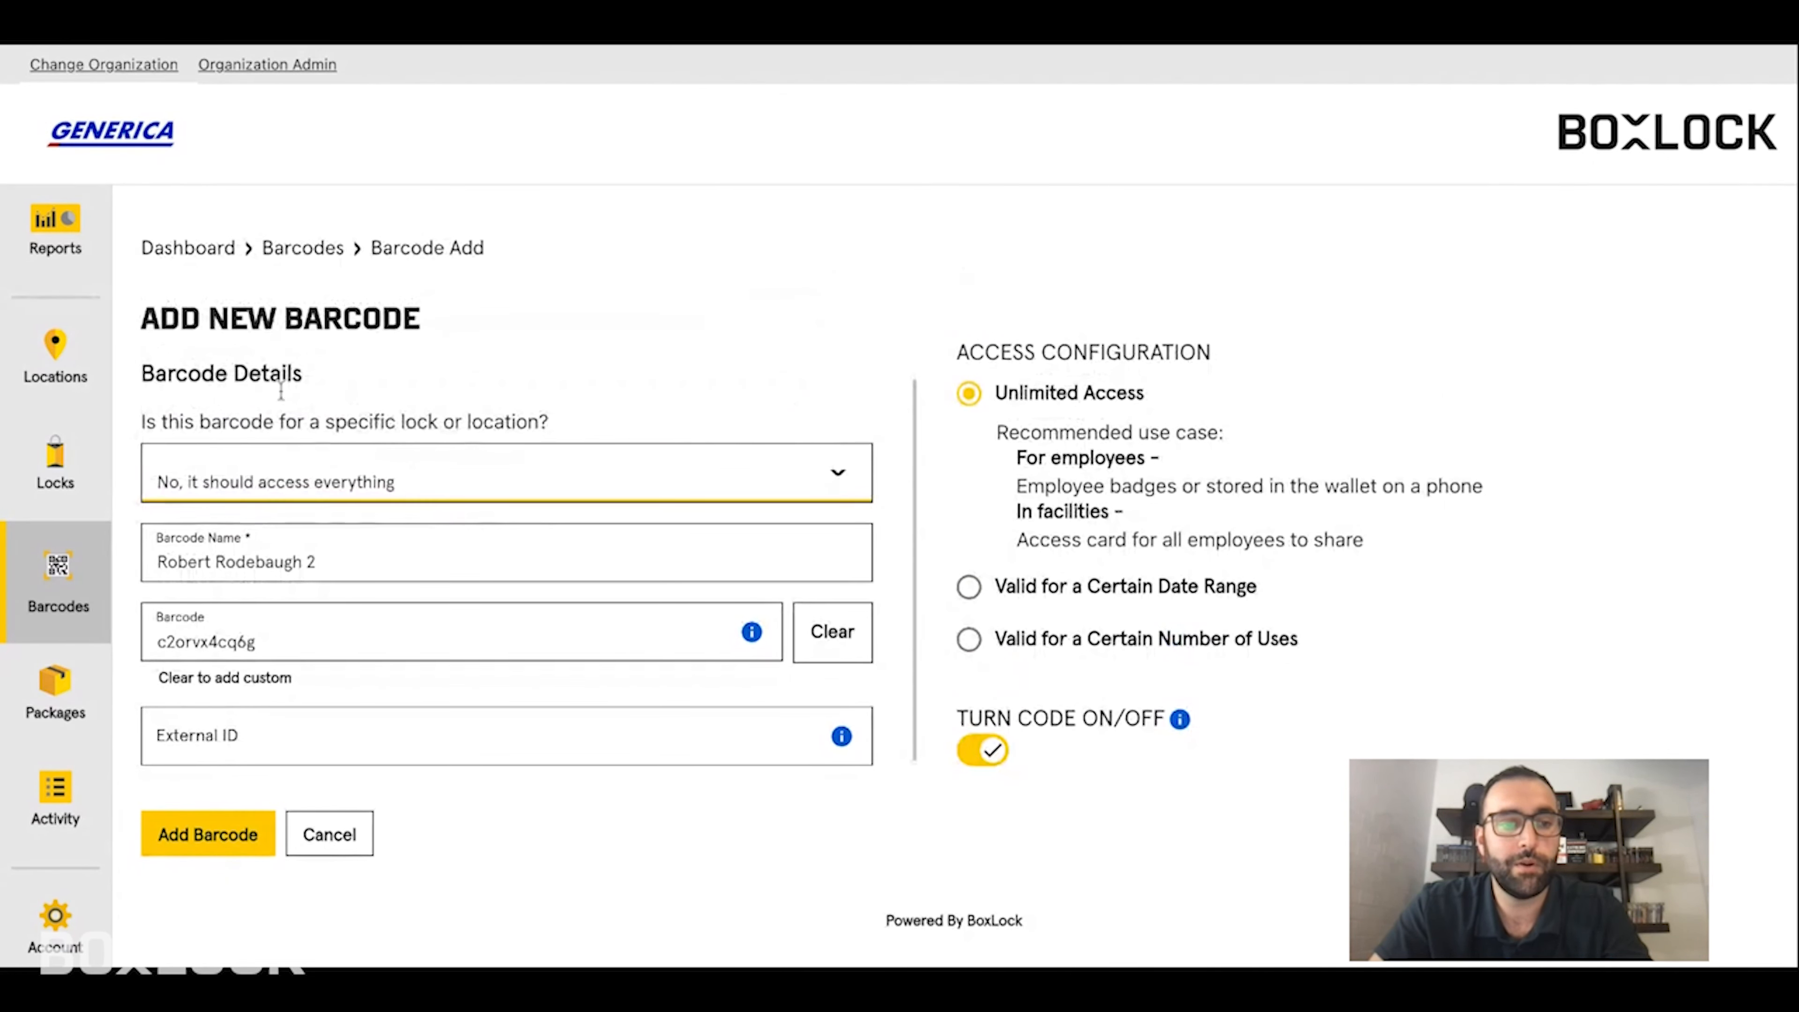
click(212, 838)
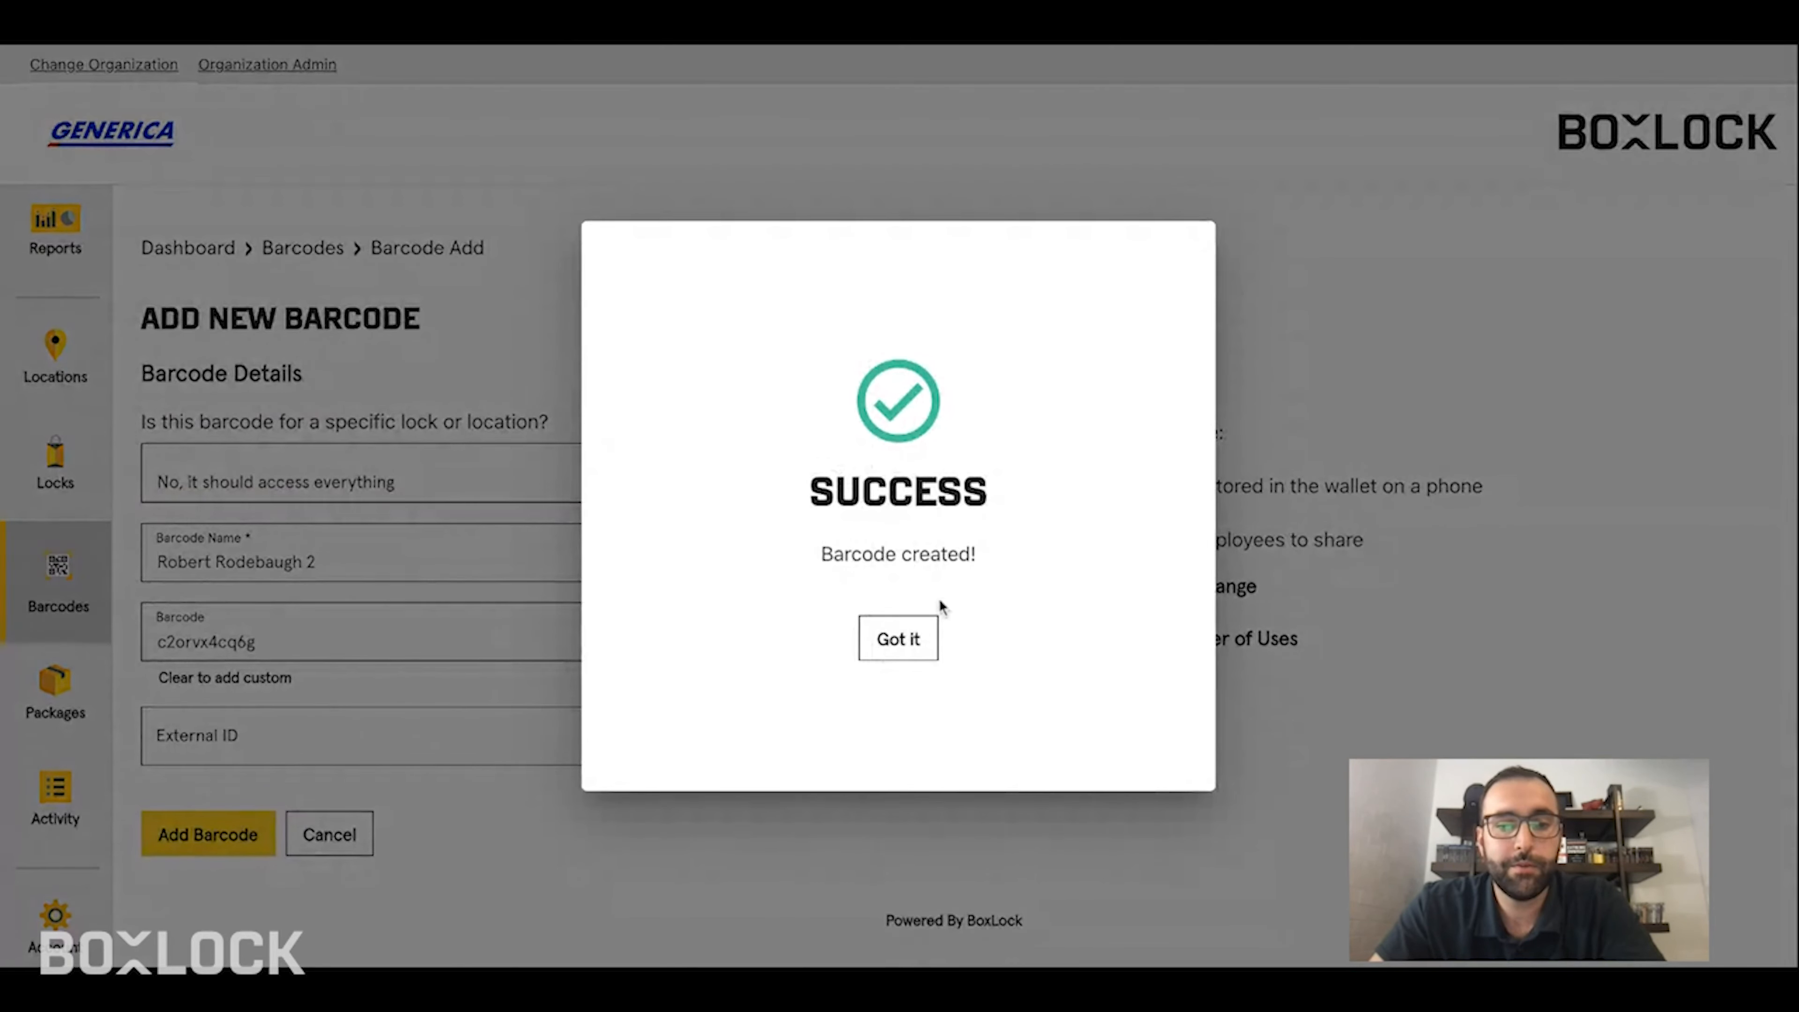
click(894, 635)
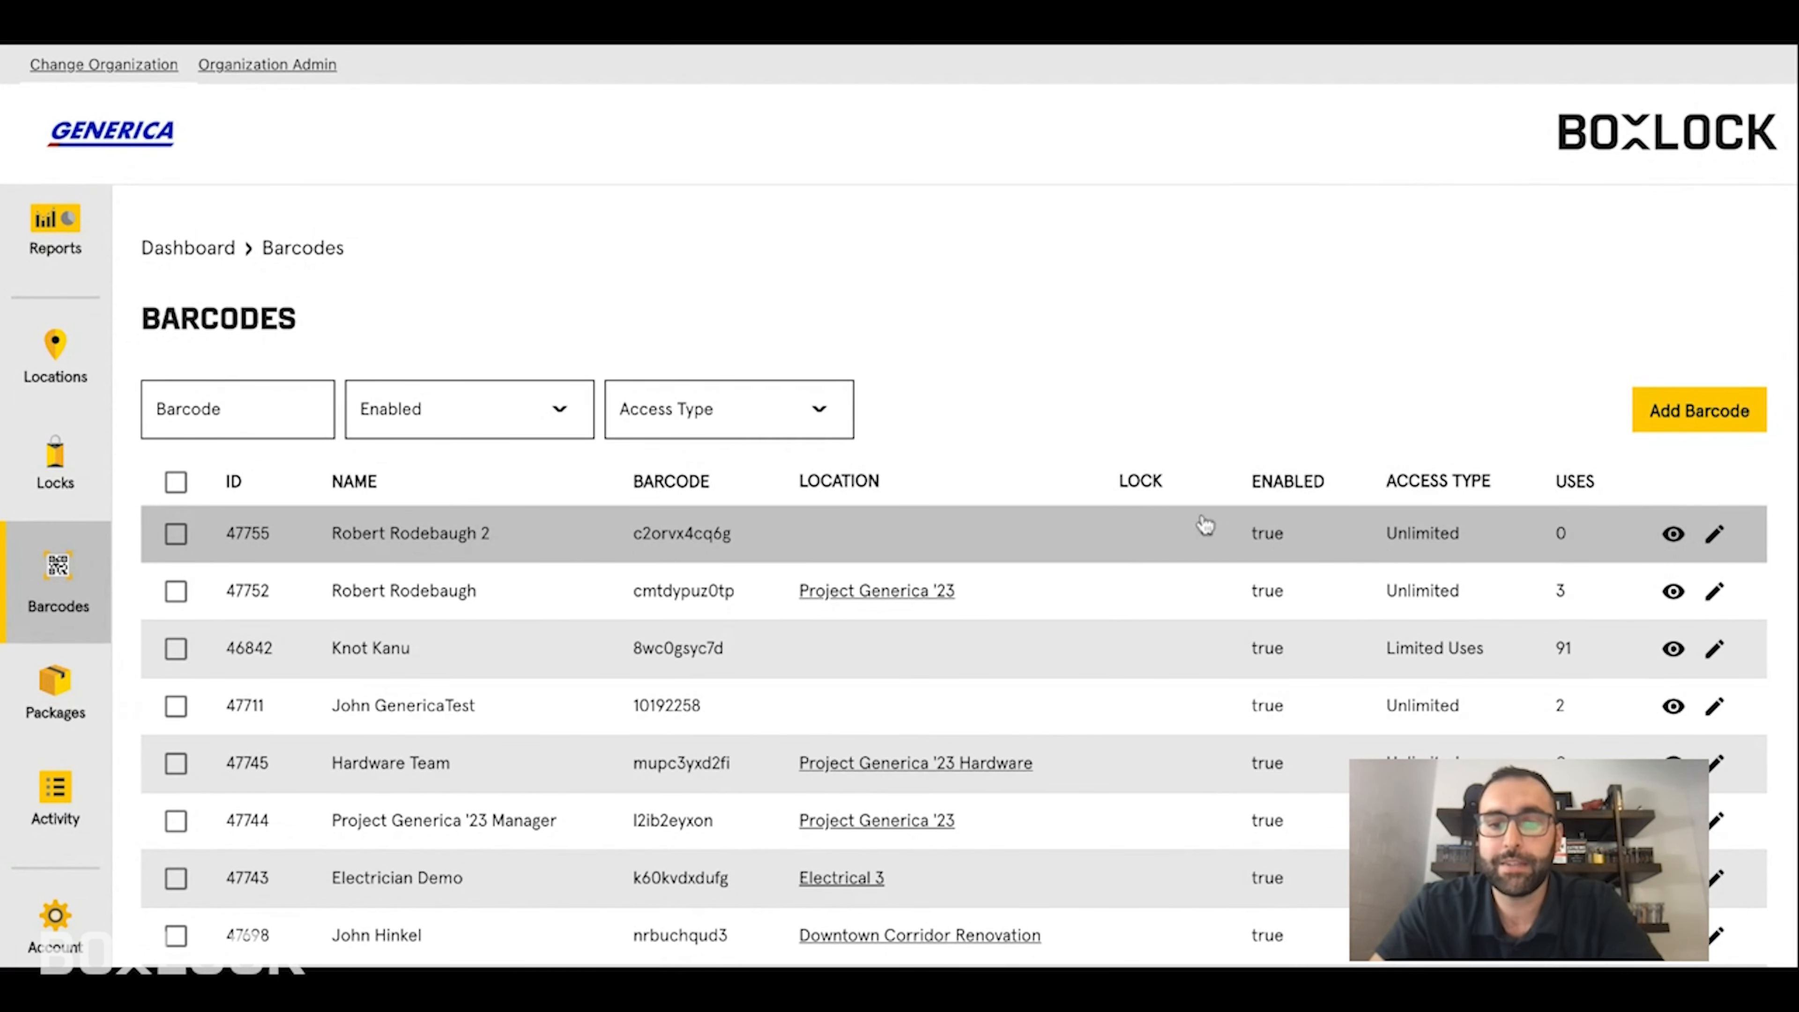
scroll(1116, 588, down, 1)
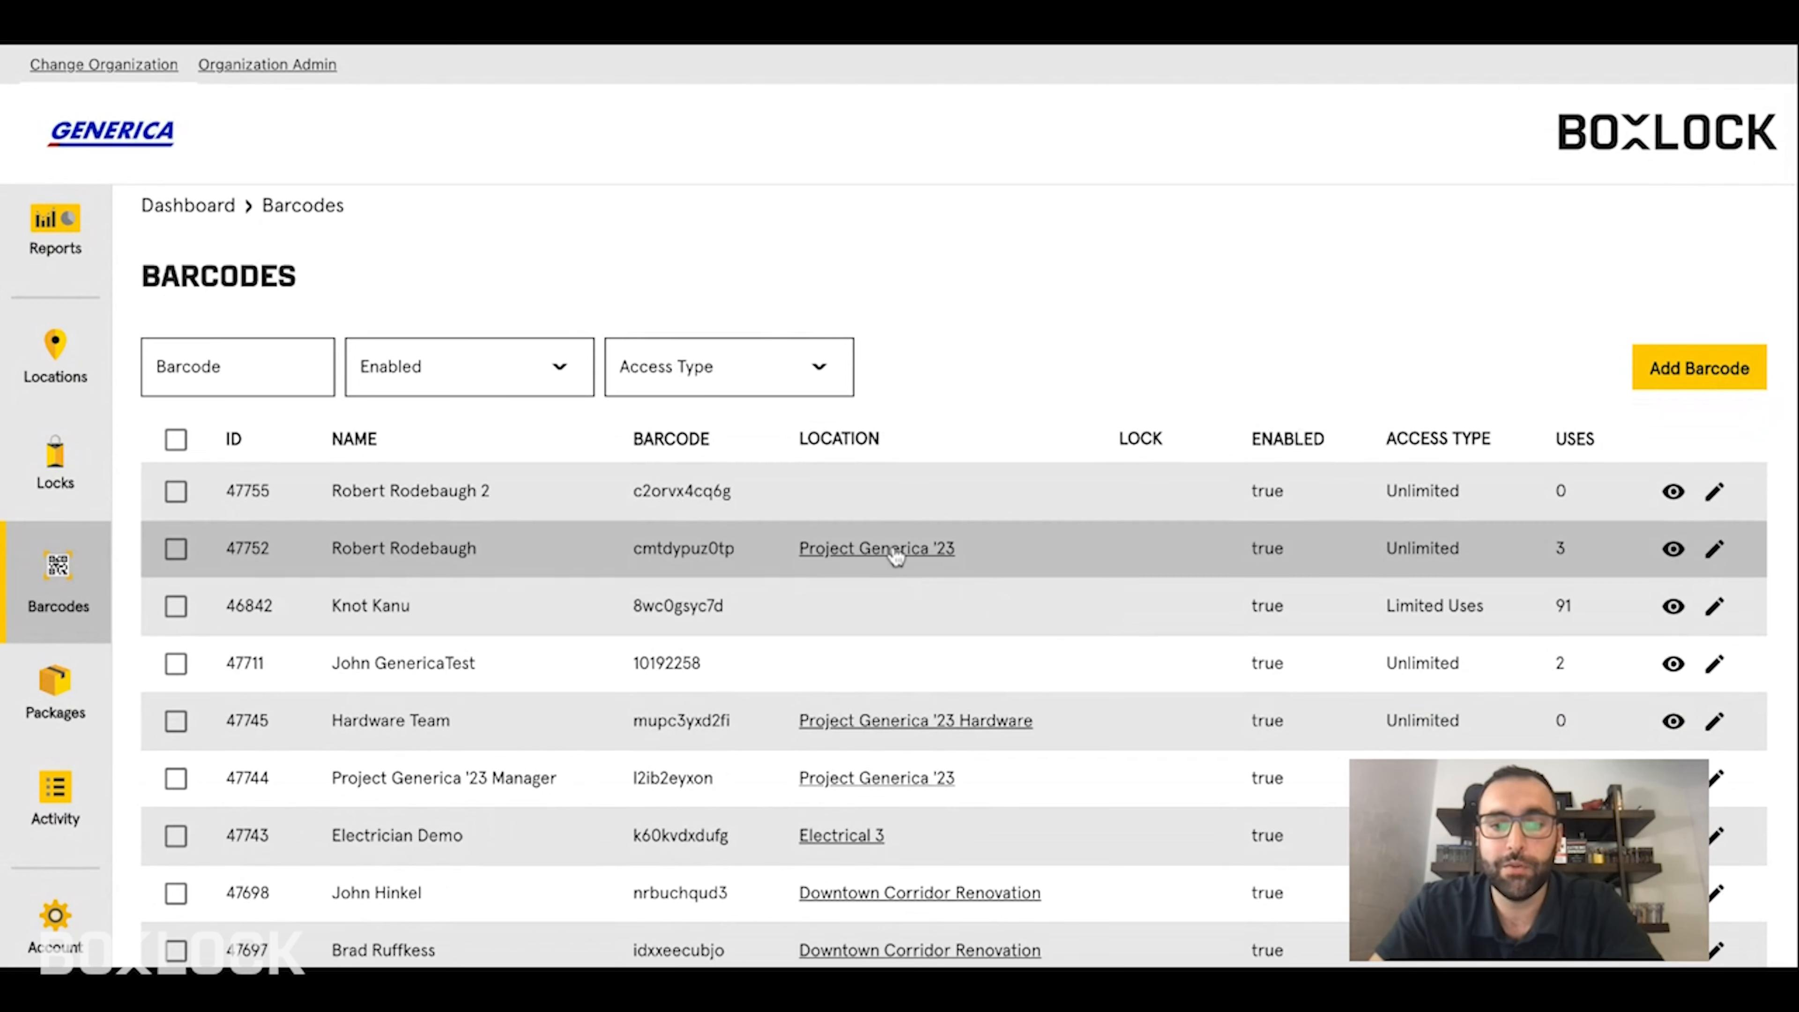
scroll(894, 556, down, 1)
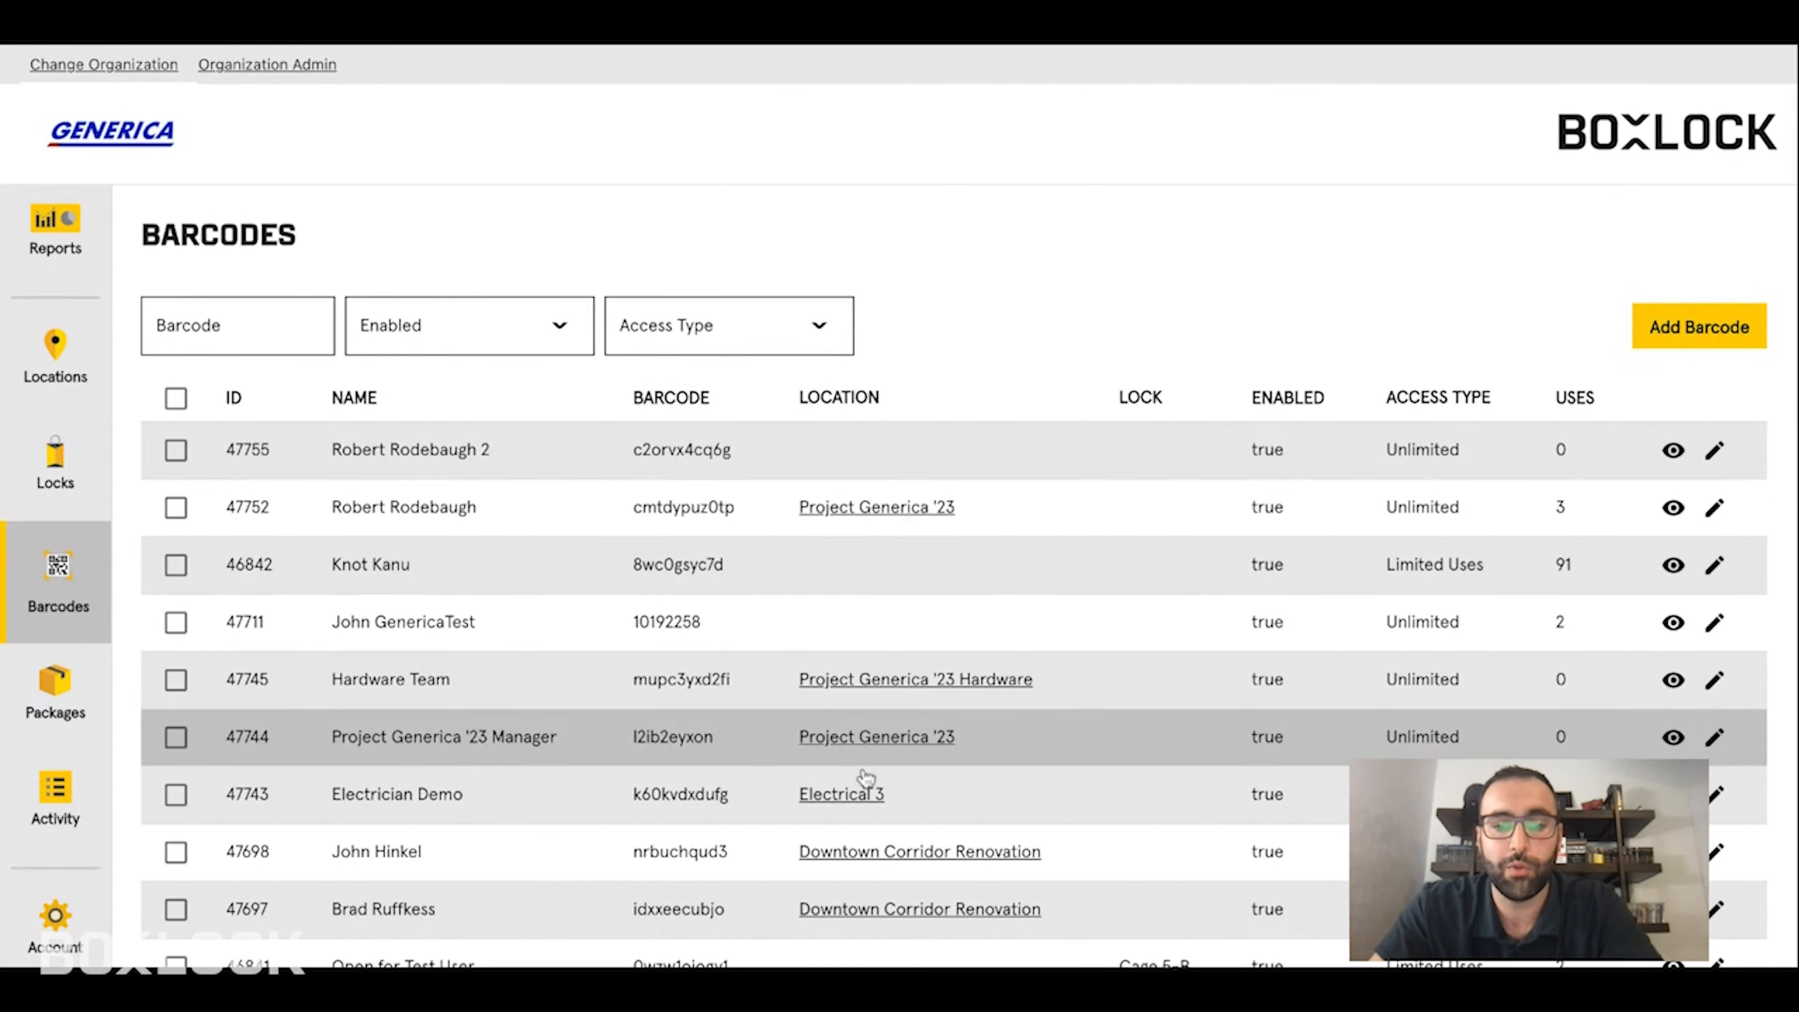
click(501, 454)
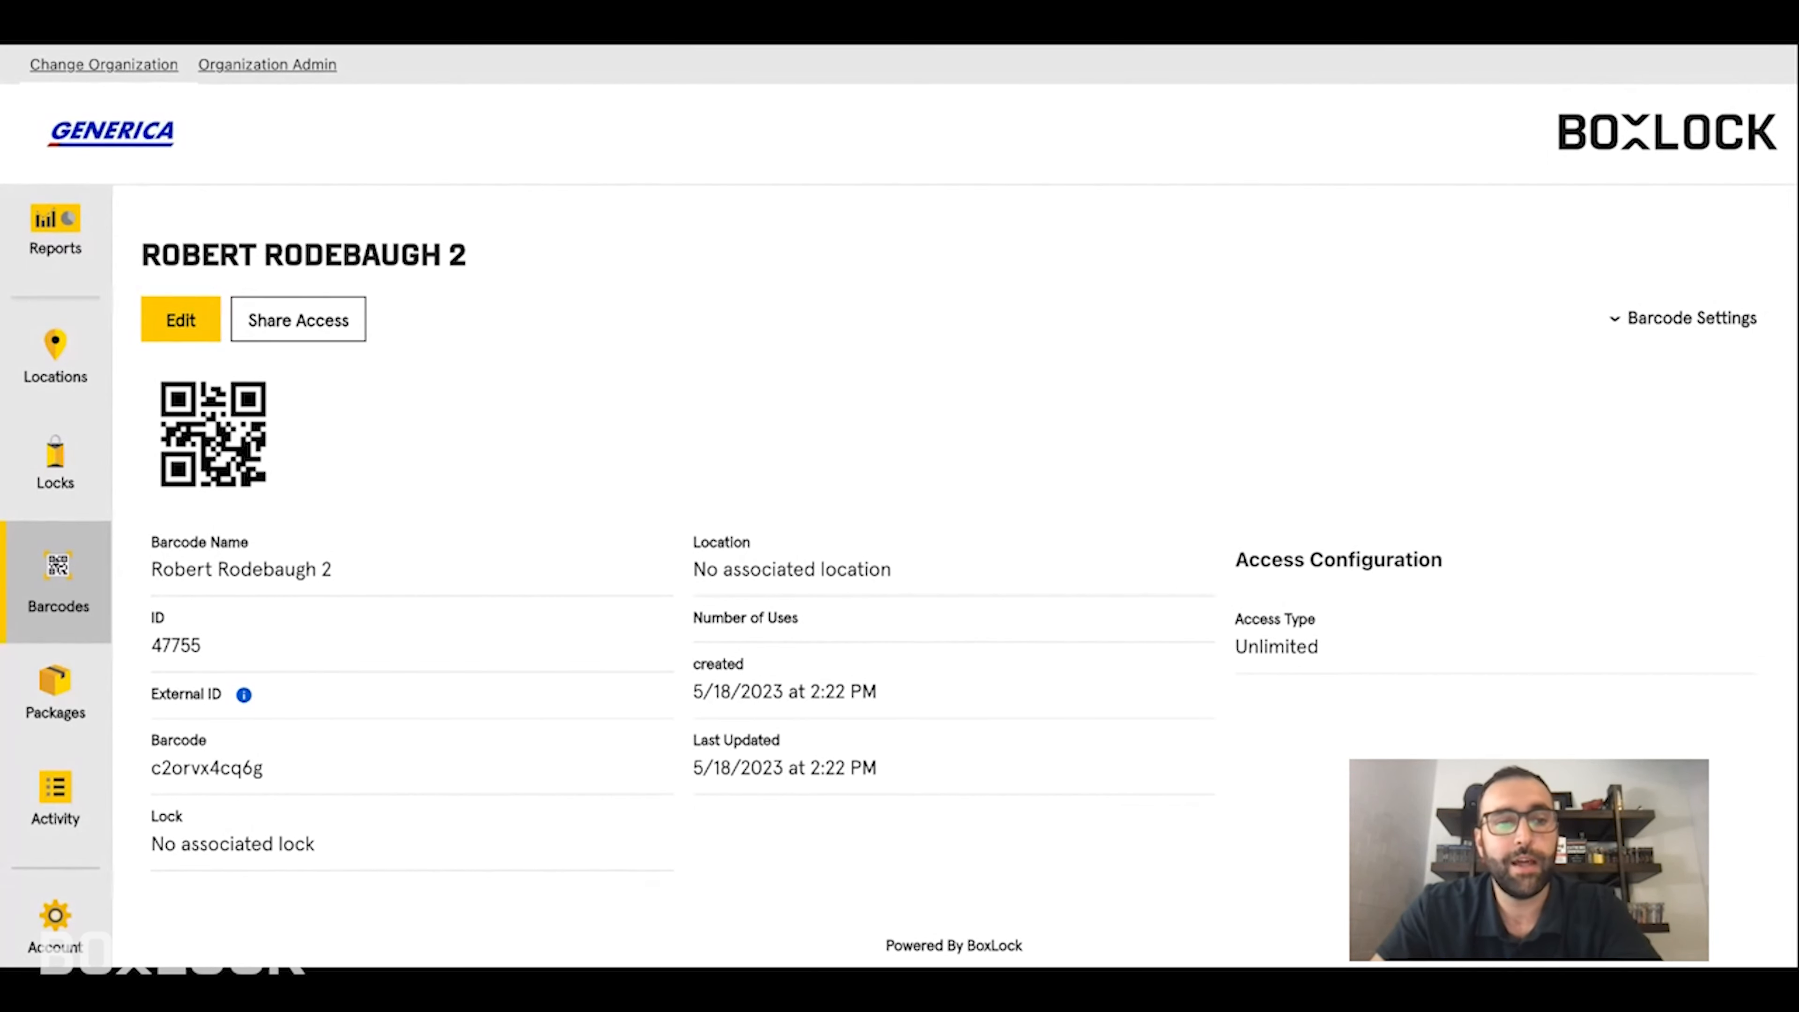
click(306, 336)
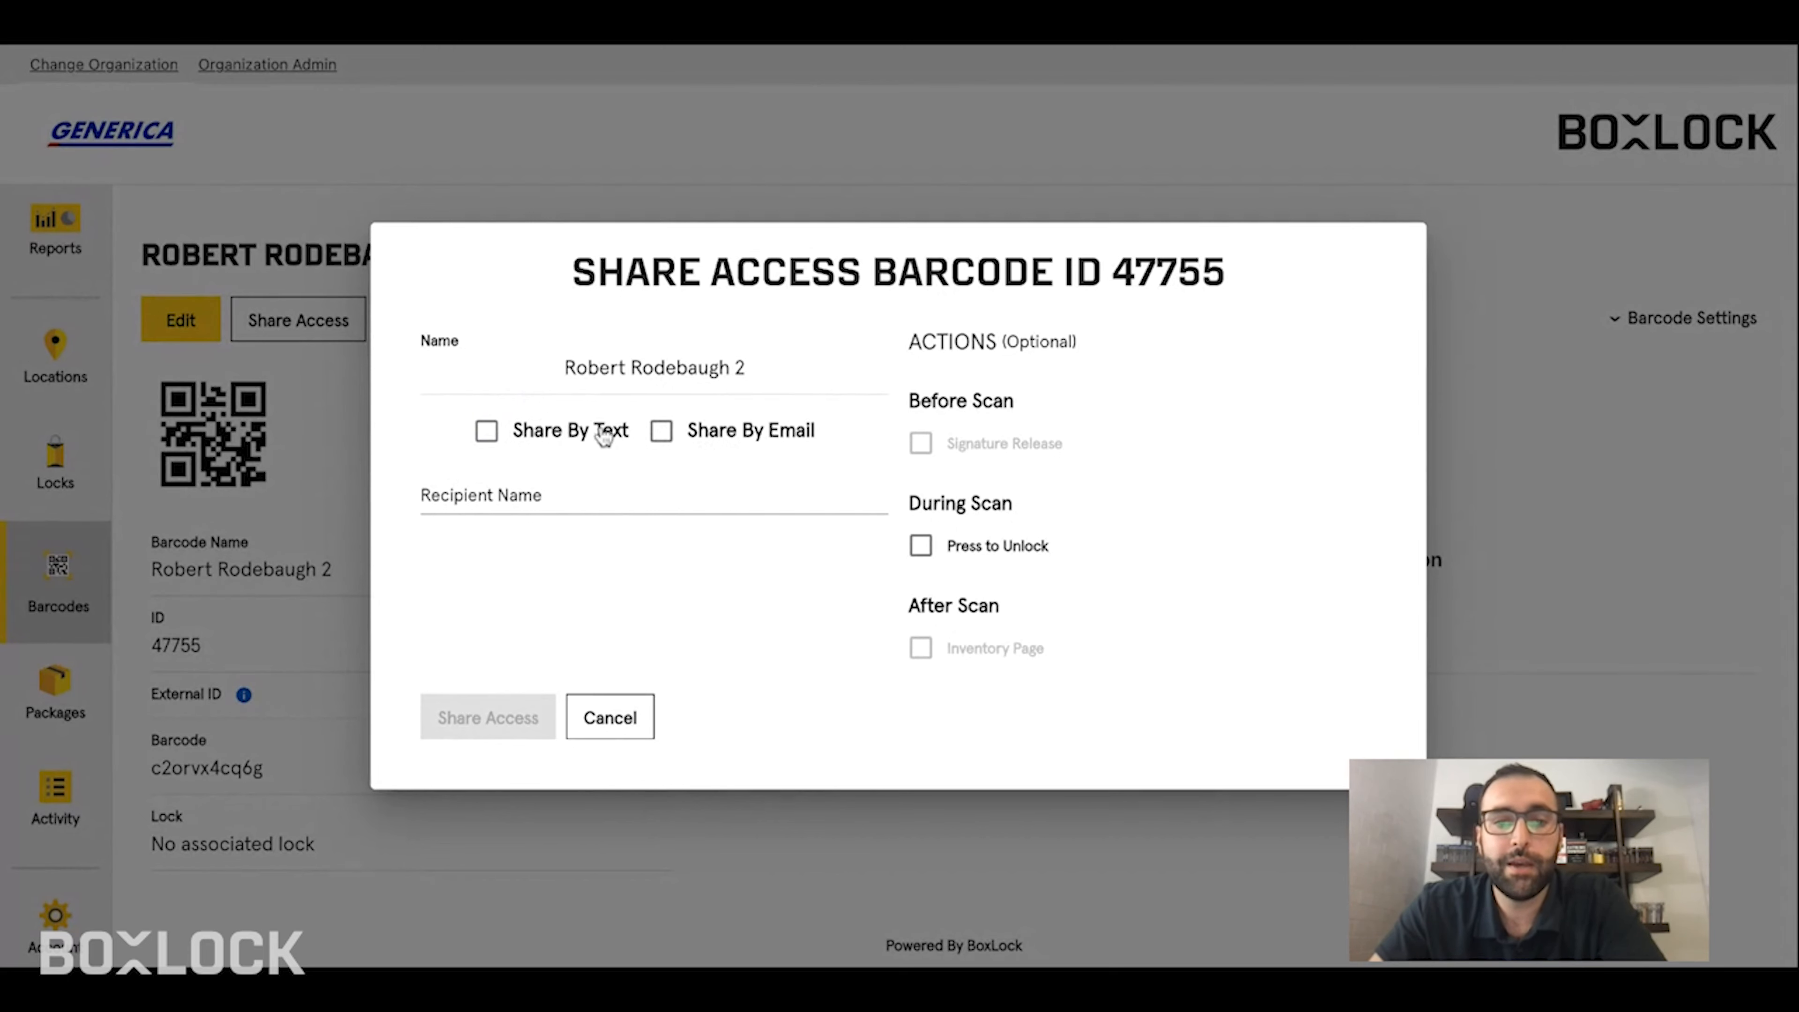
- Enable both Share By Text and Share By Email for the barcode
click(563, 430)
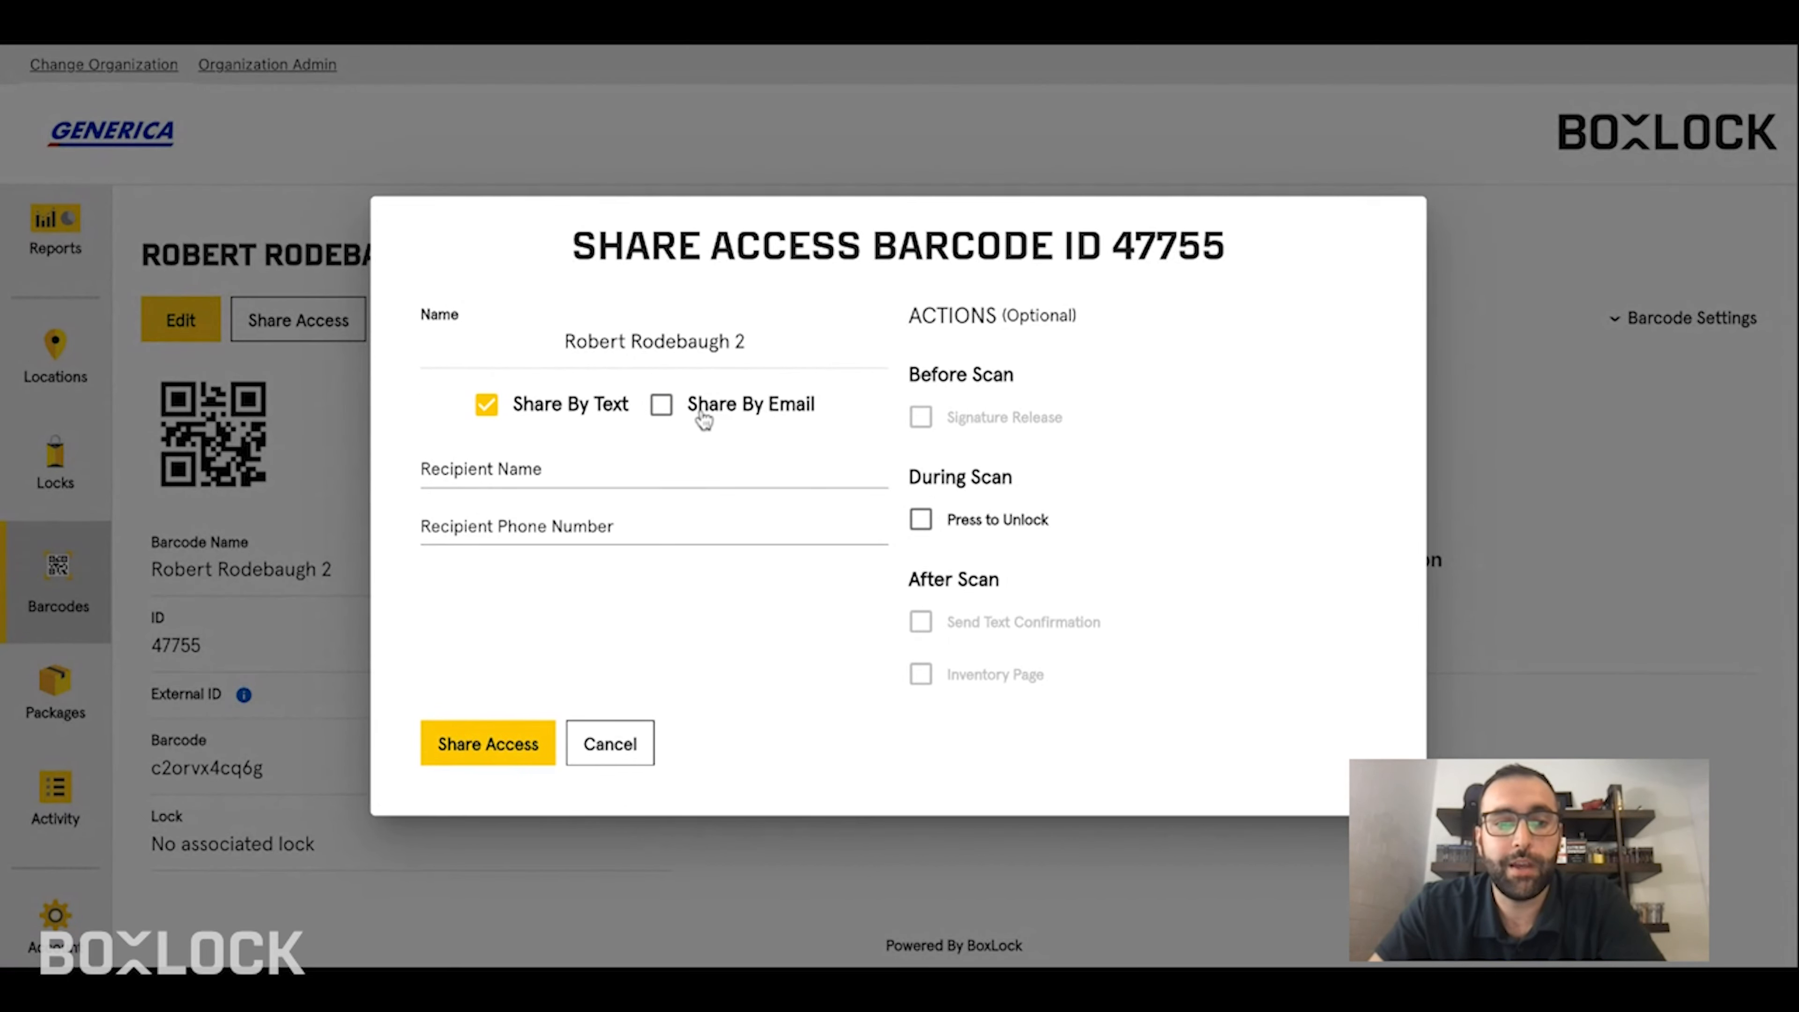
click(705, 420)
click(576, 436)
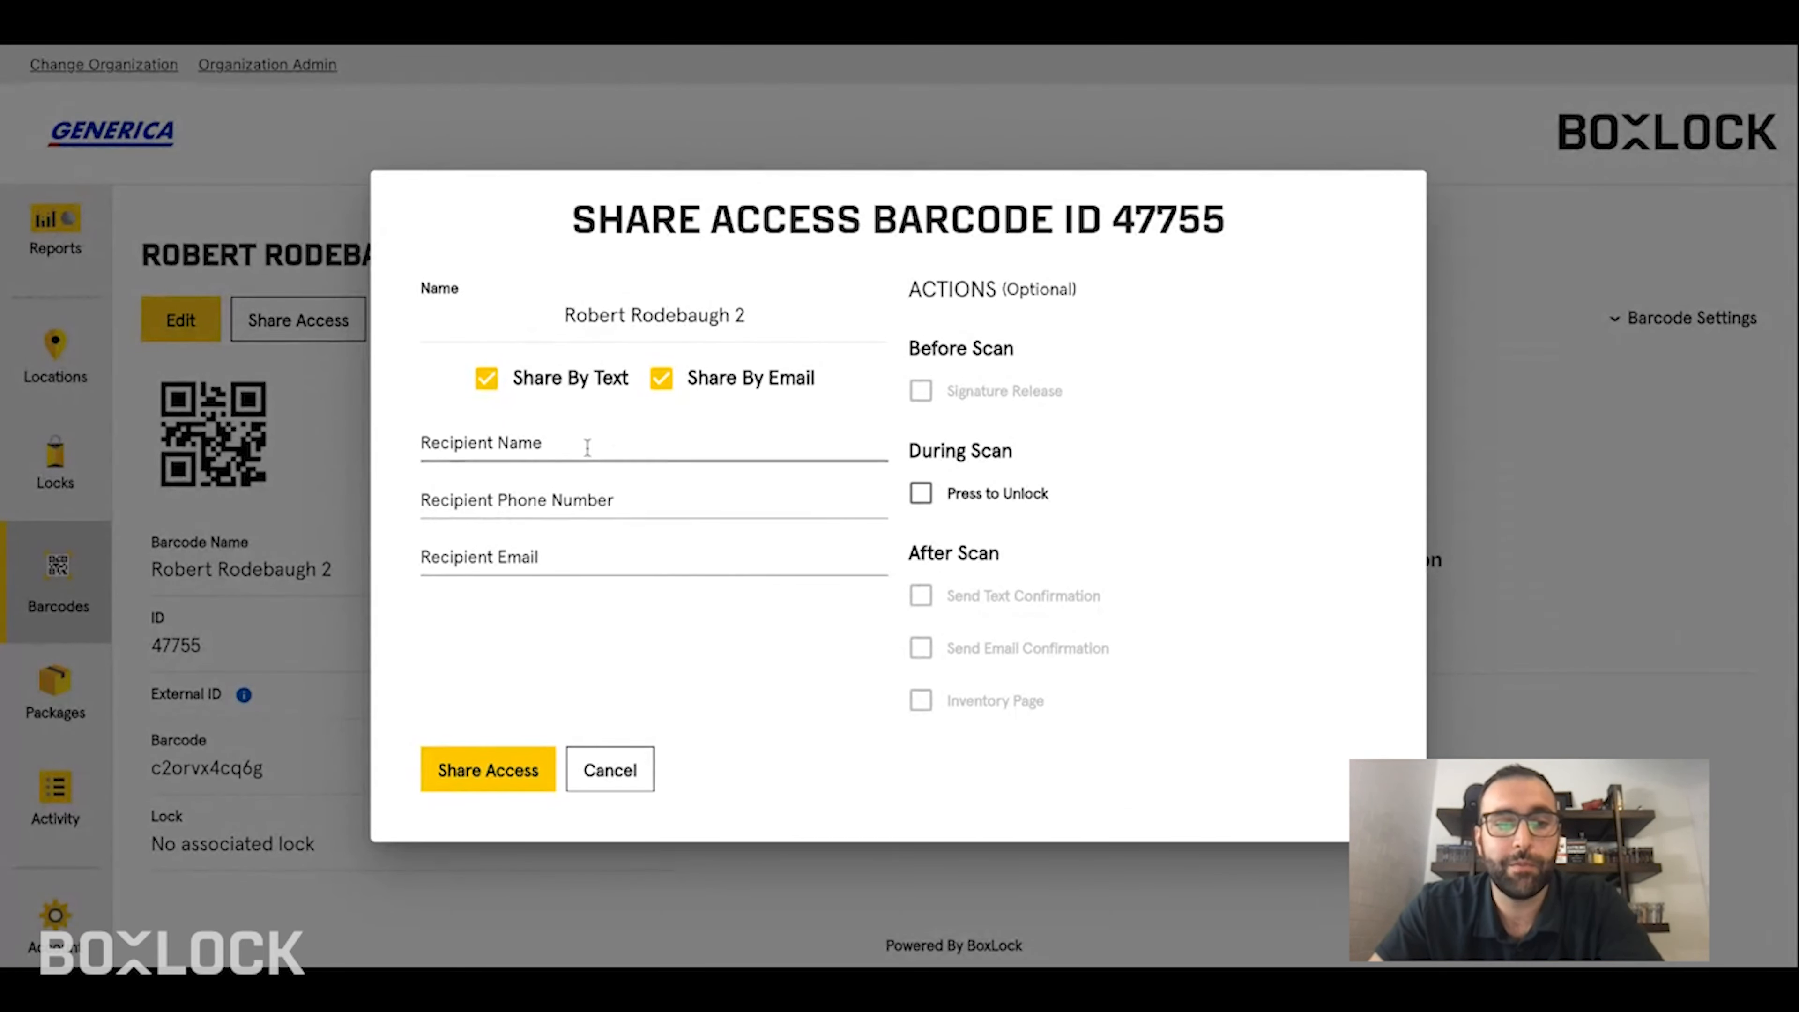
- Fill in the recipient's full name, phone number and e-mail address
click(588, 445)
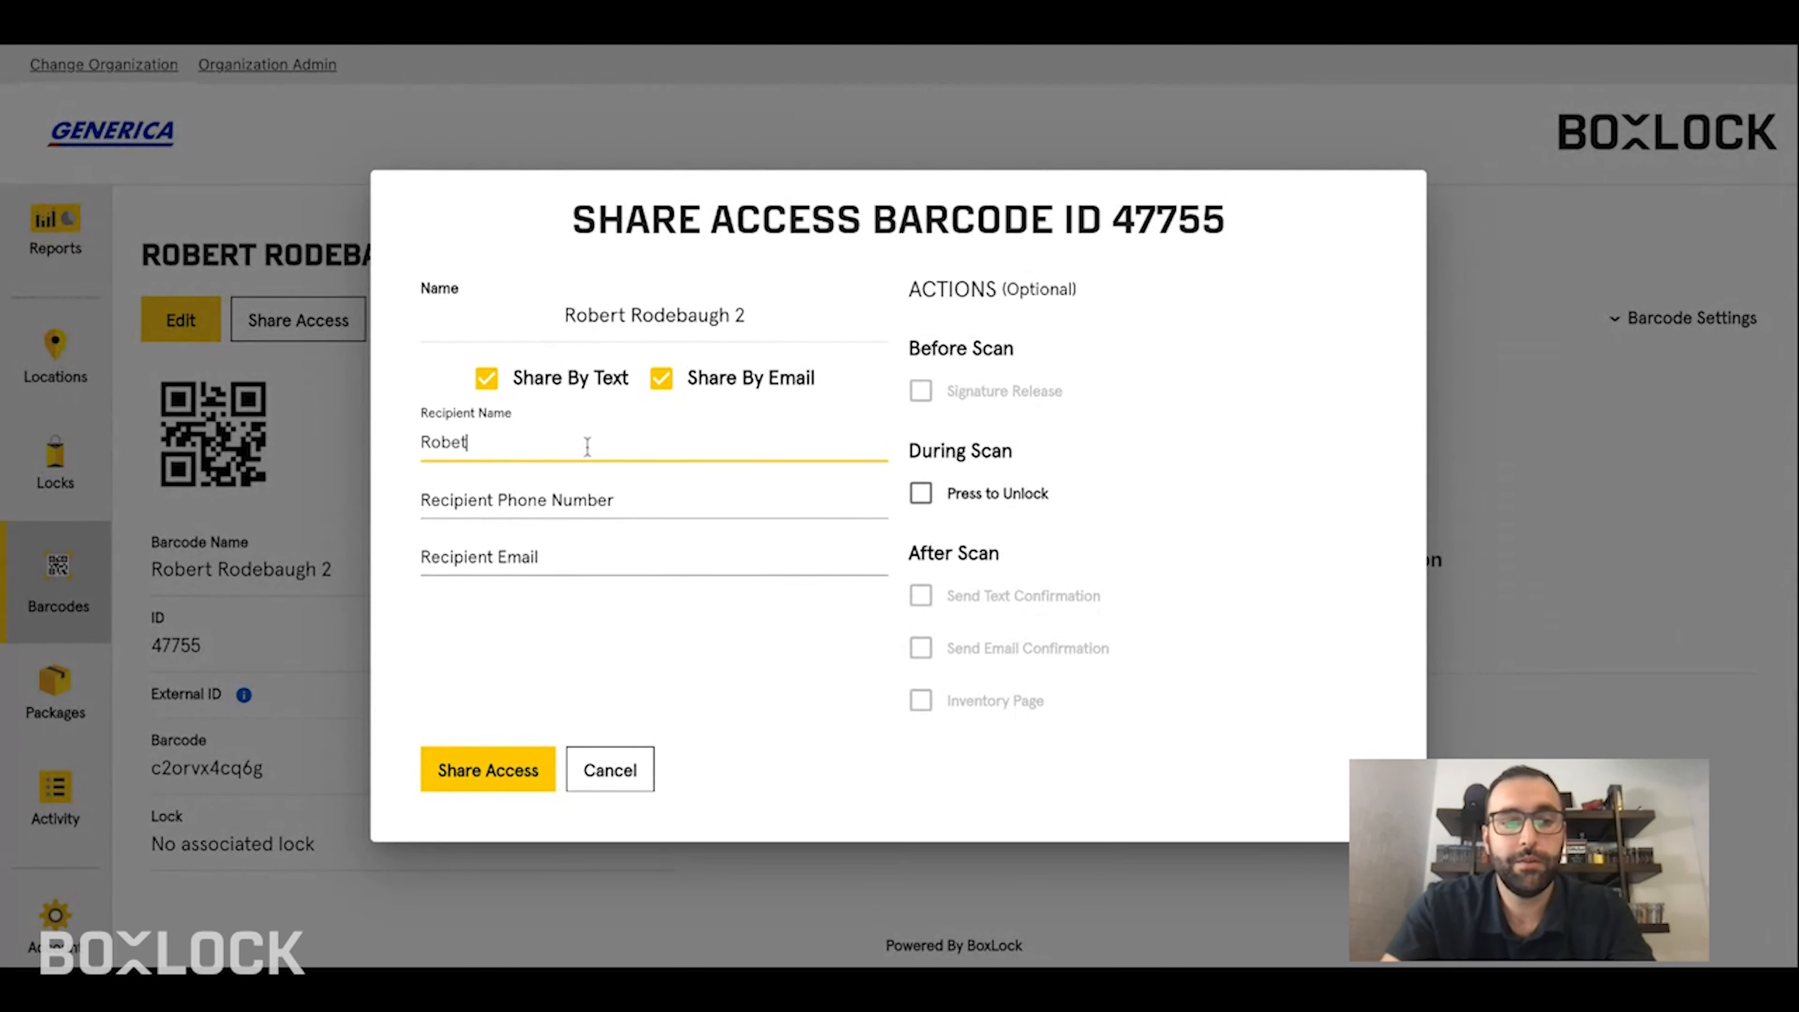
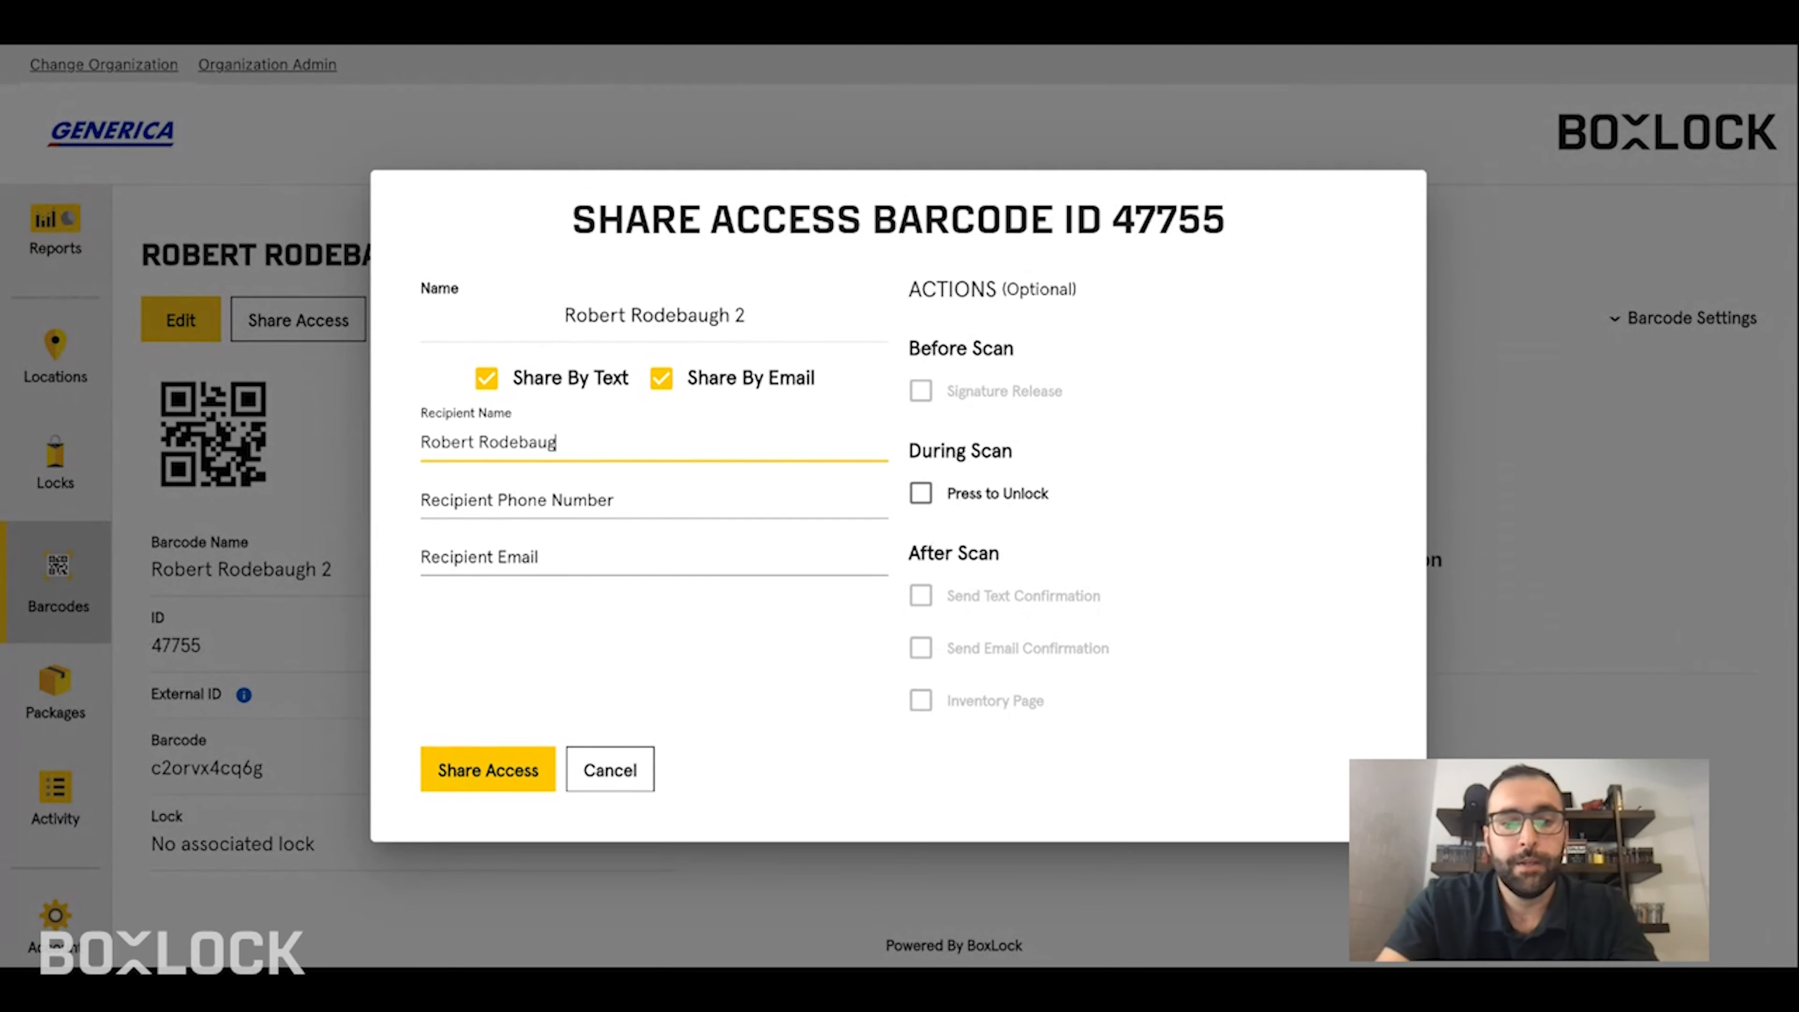
key(Tab)
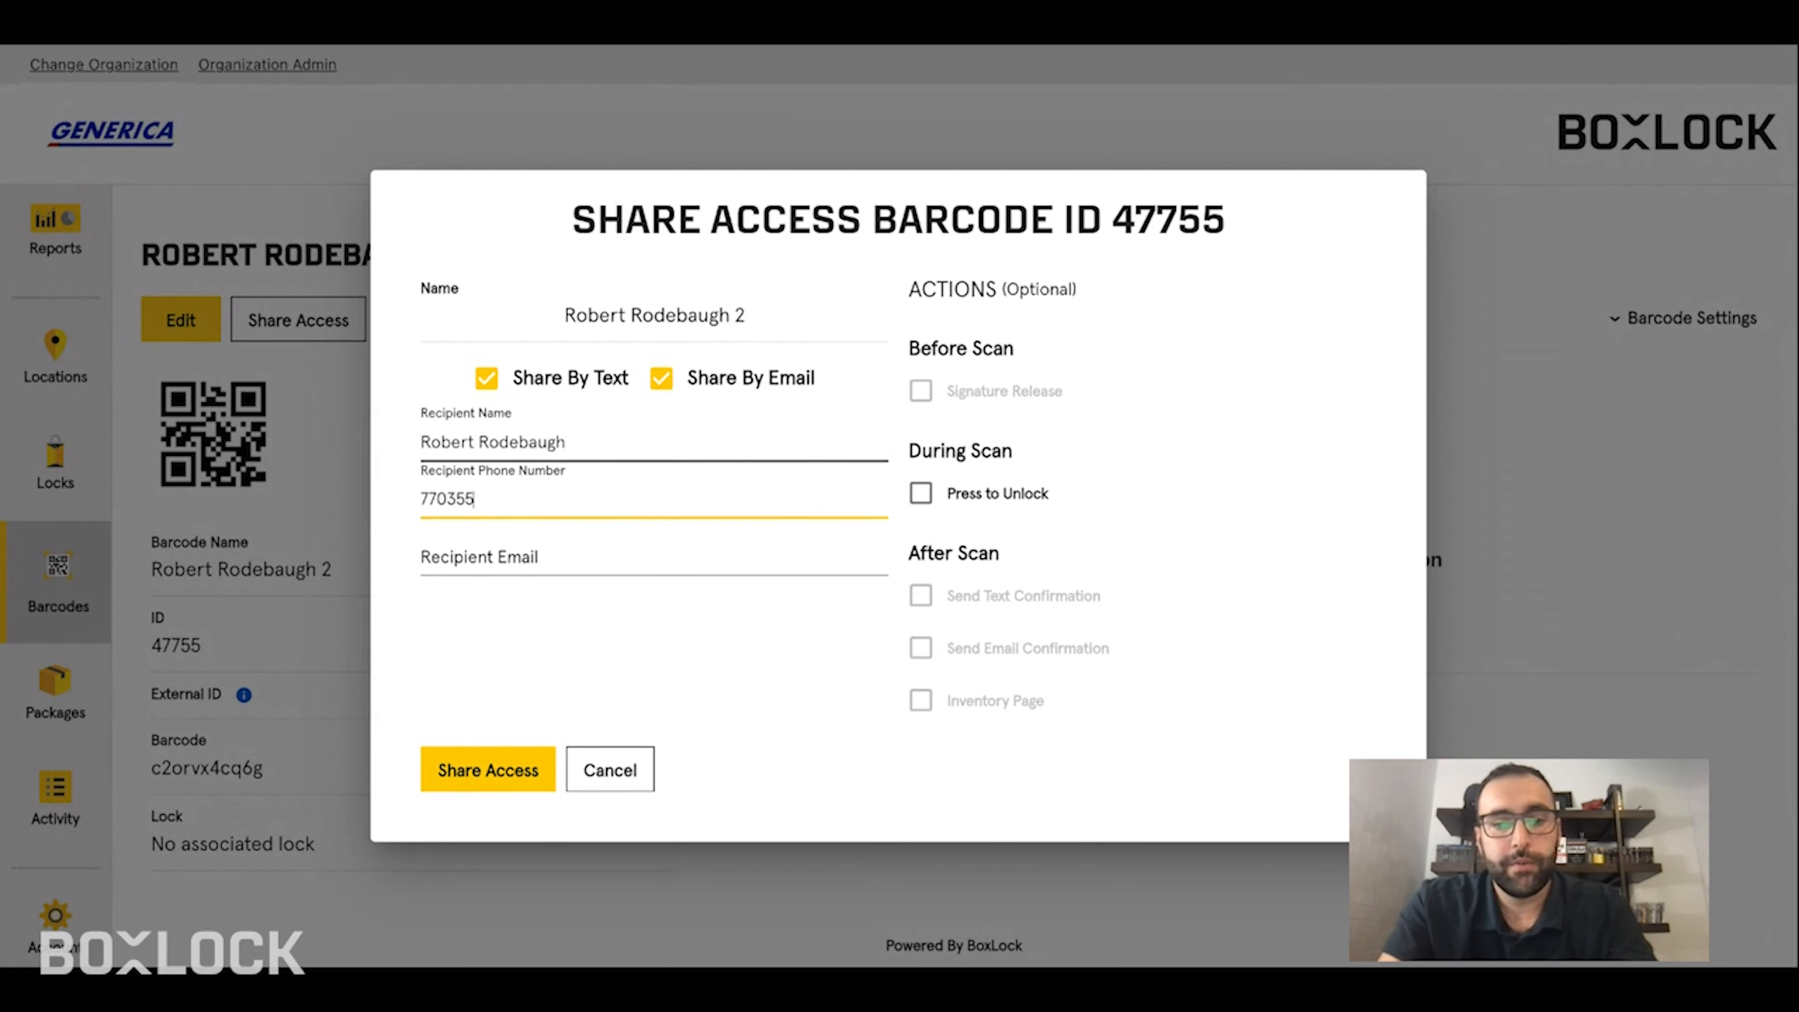
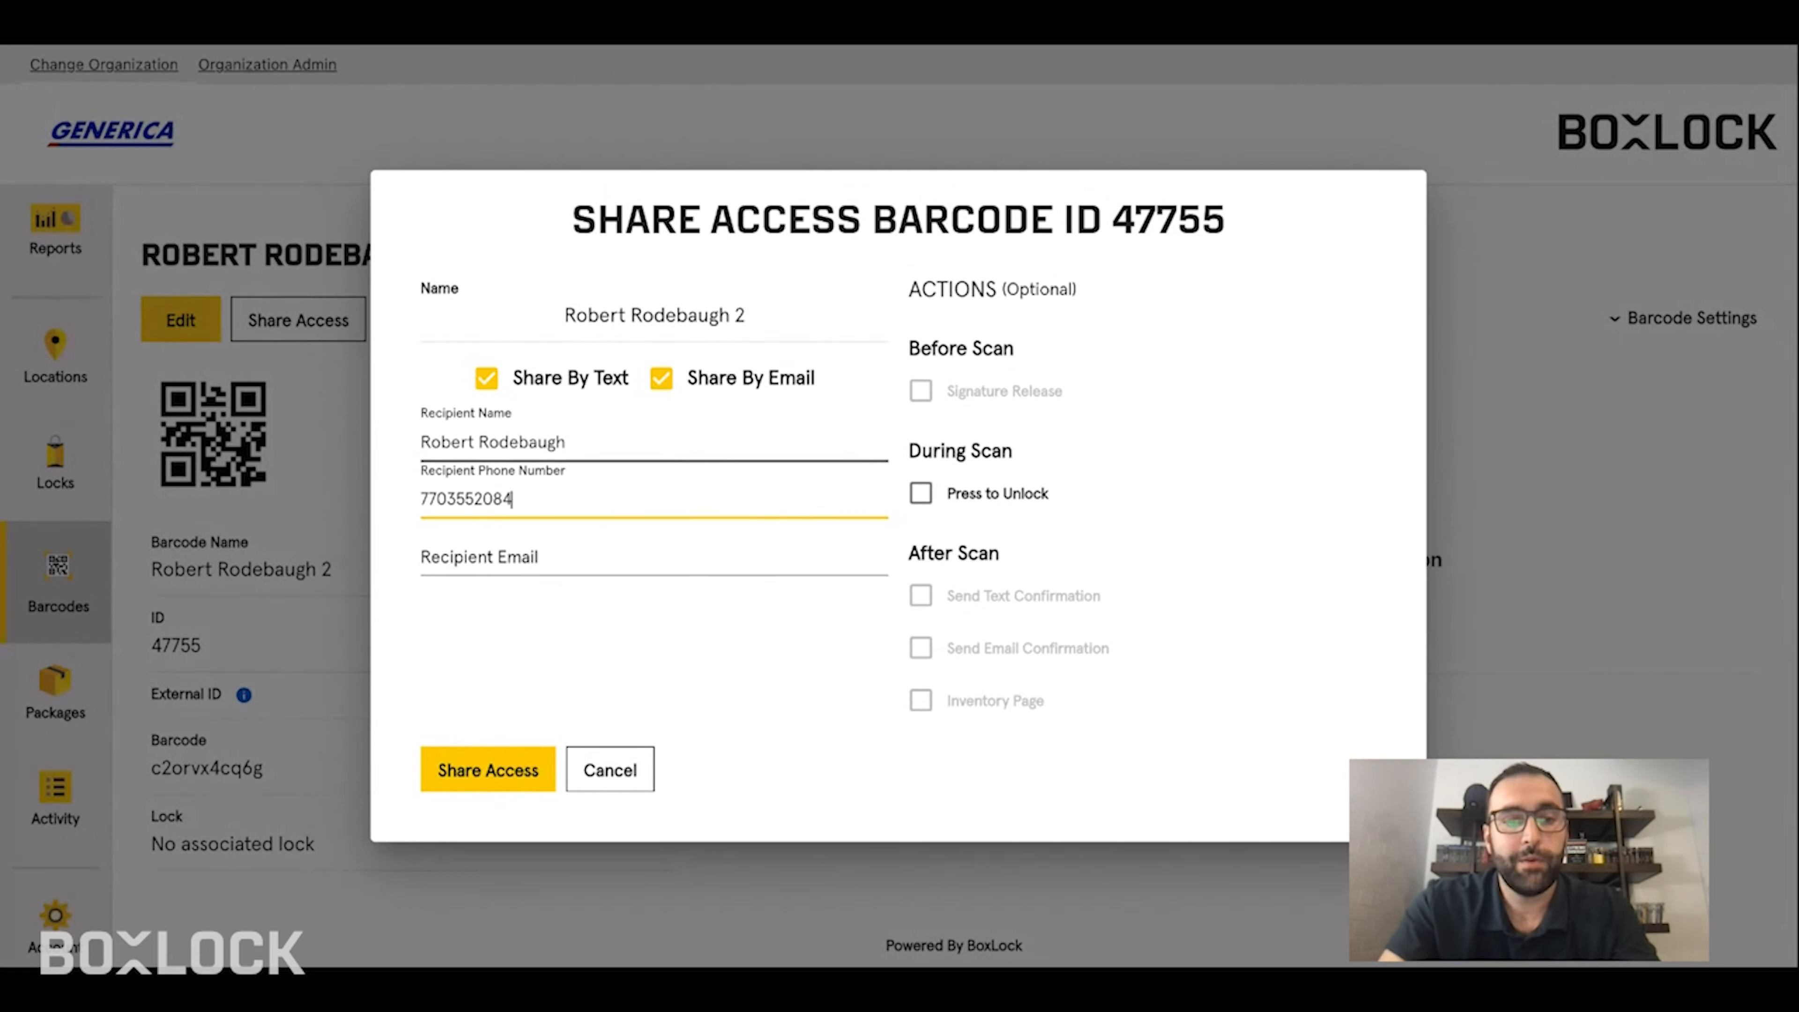
key(Tab)
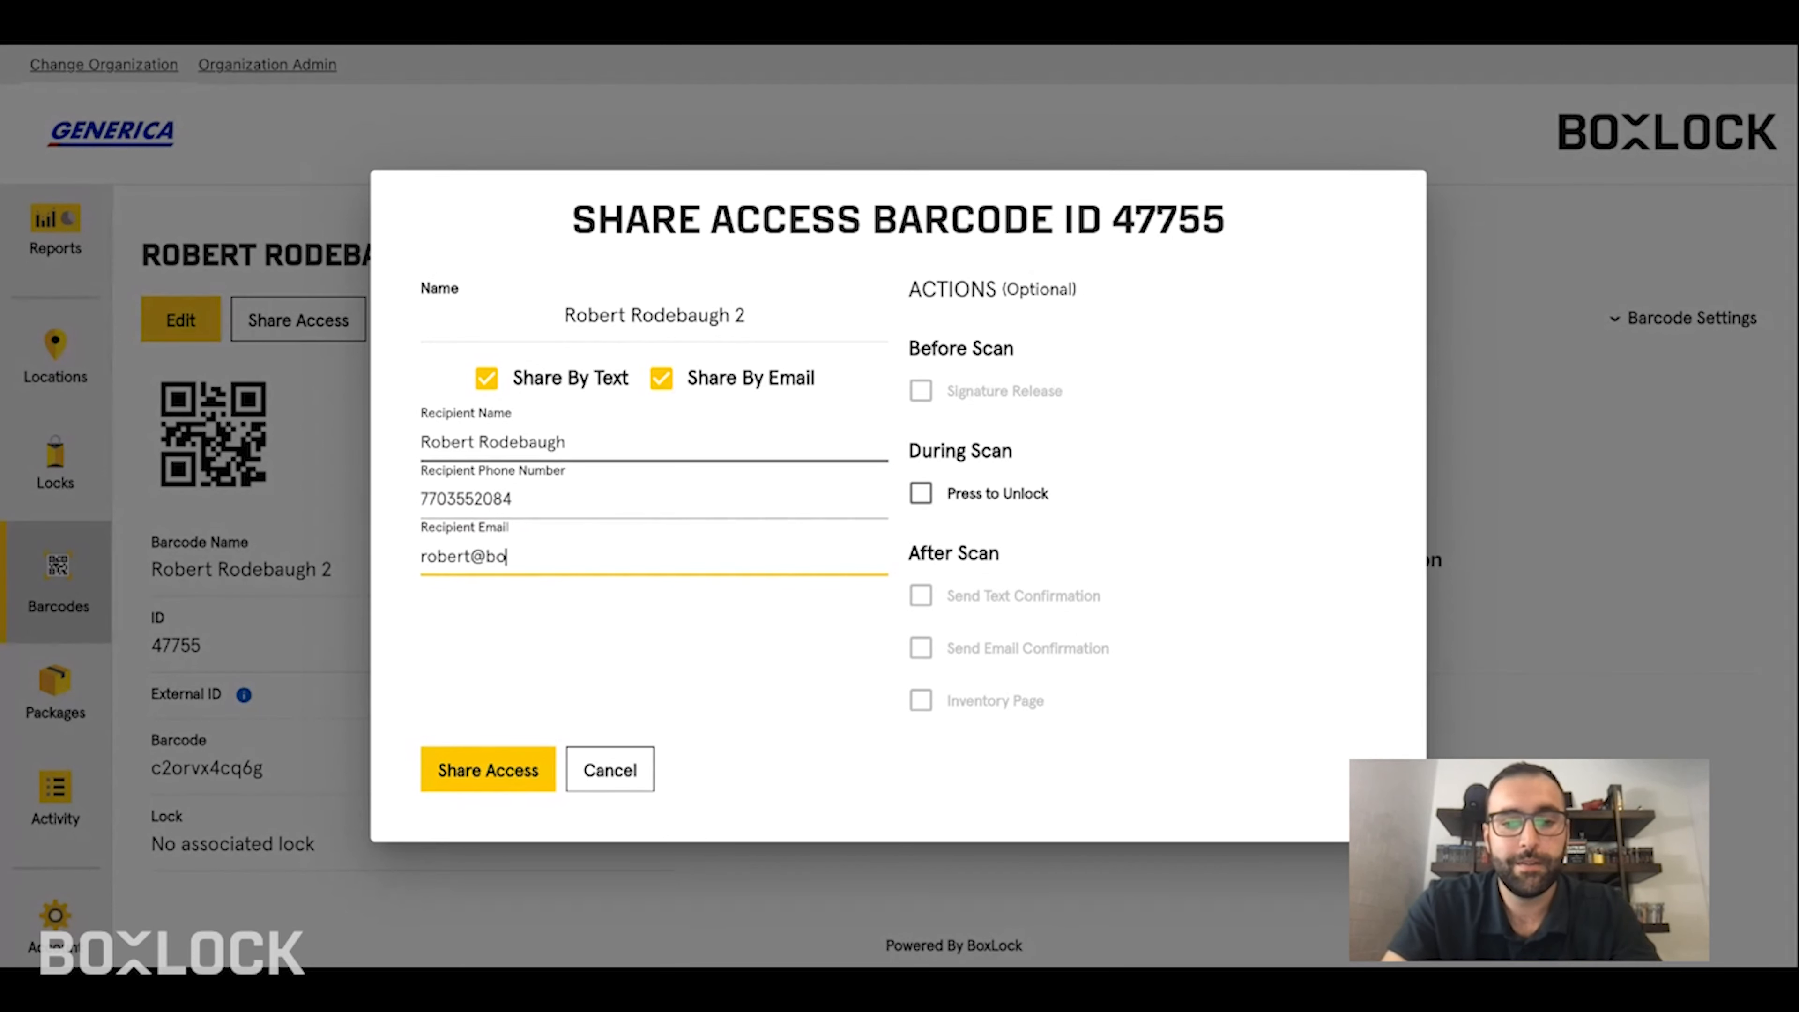
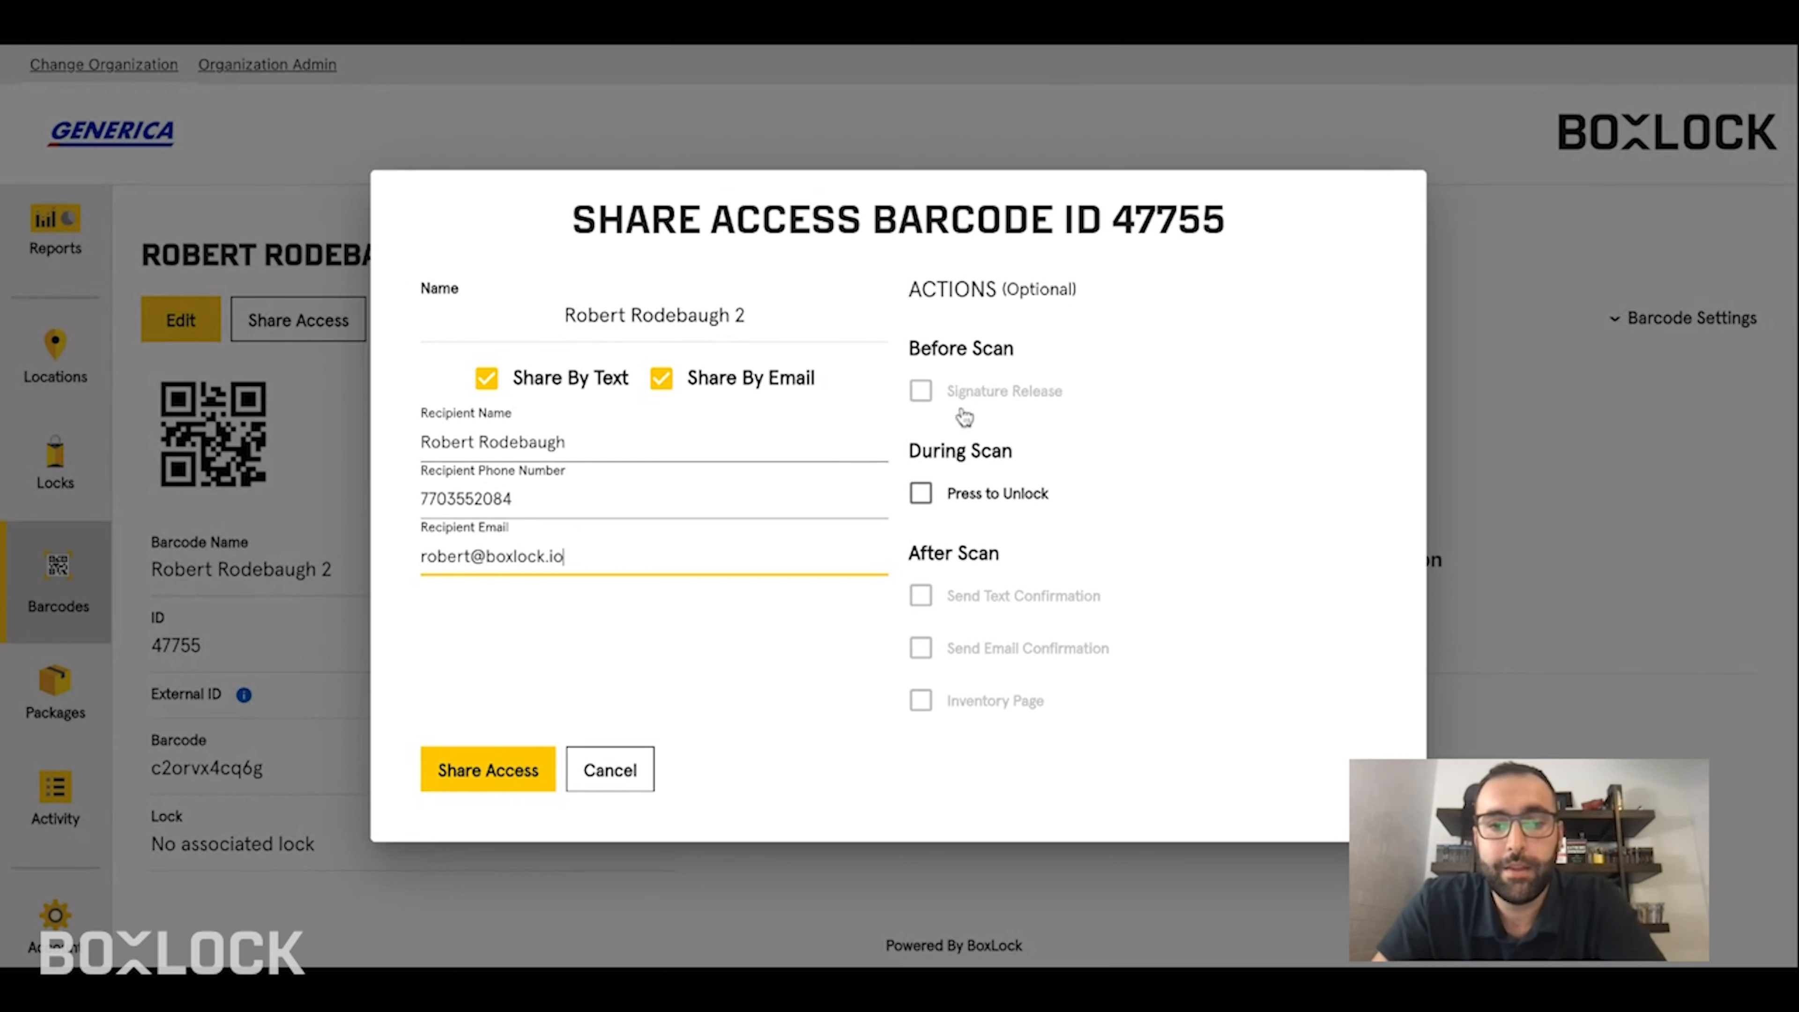
mouse_move(936, 390)
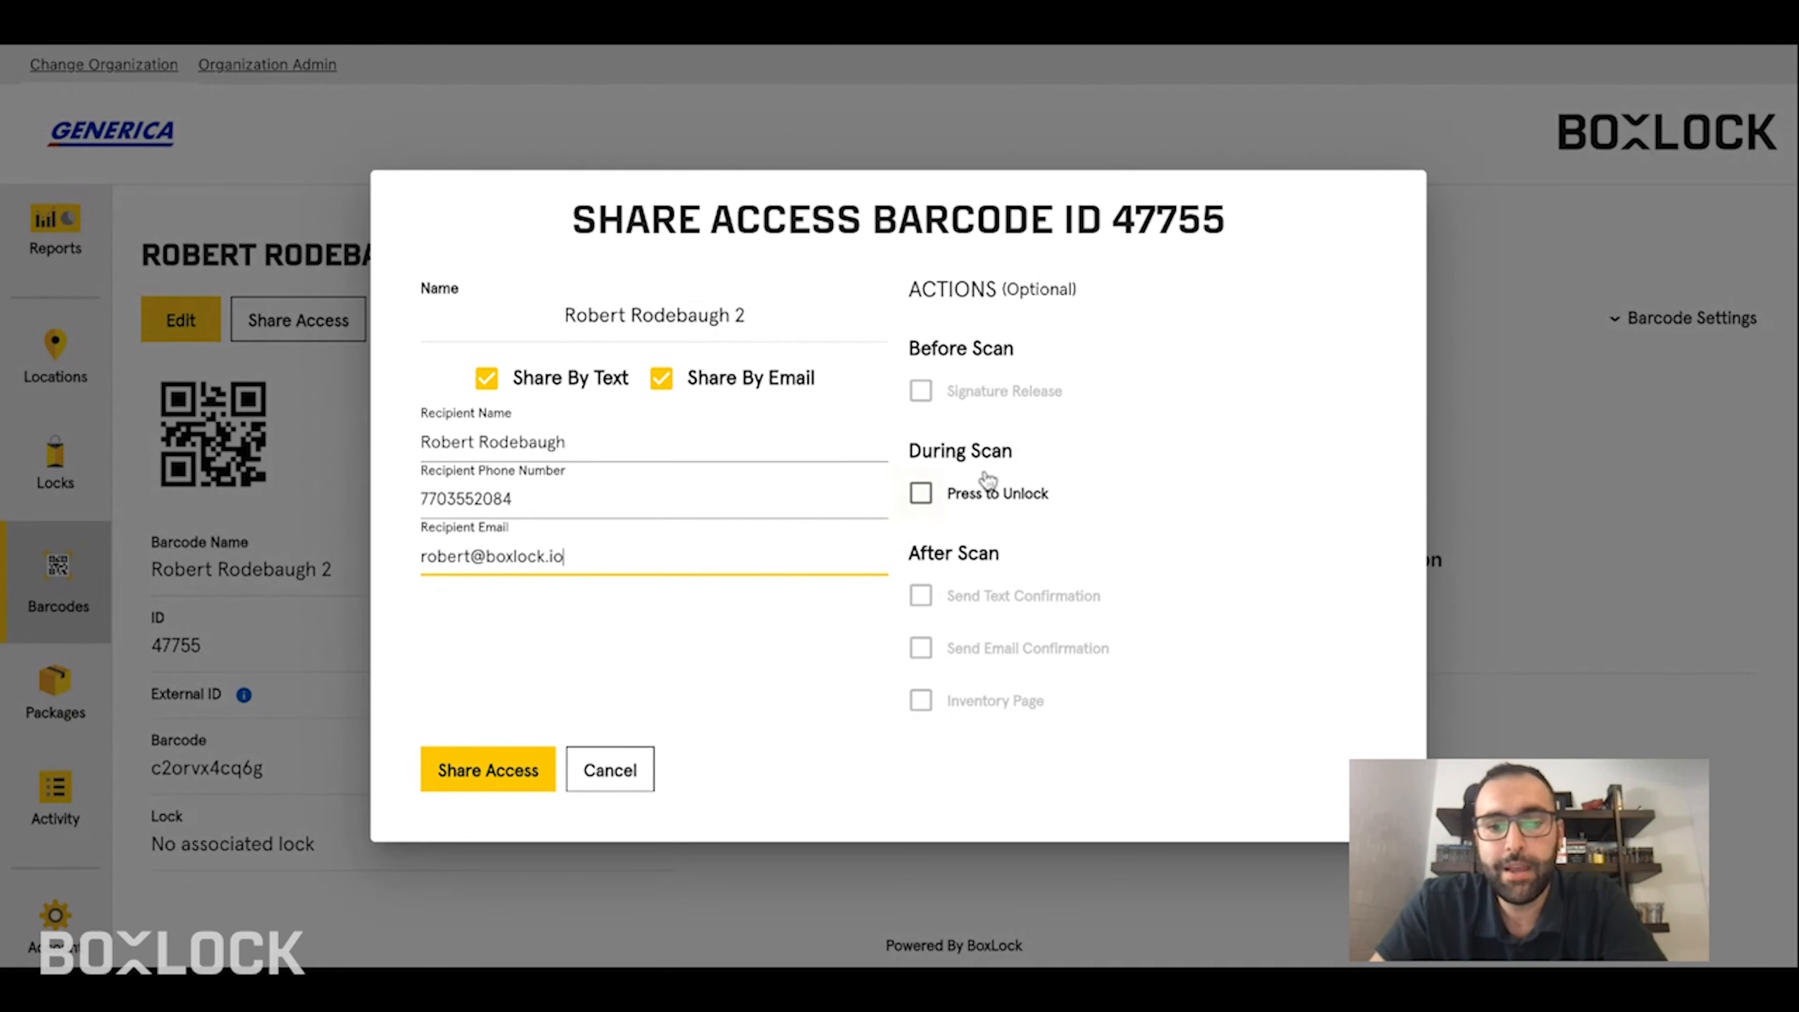
- Require Press to Unlock during scan, share the access, and close the success message
click(990, 503)
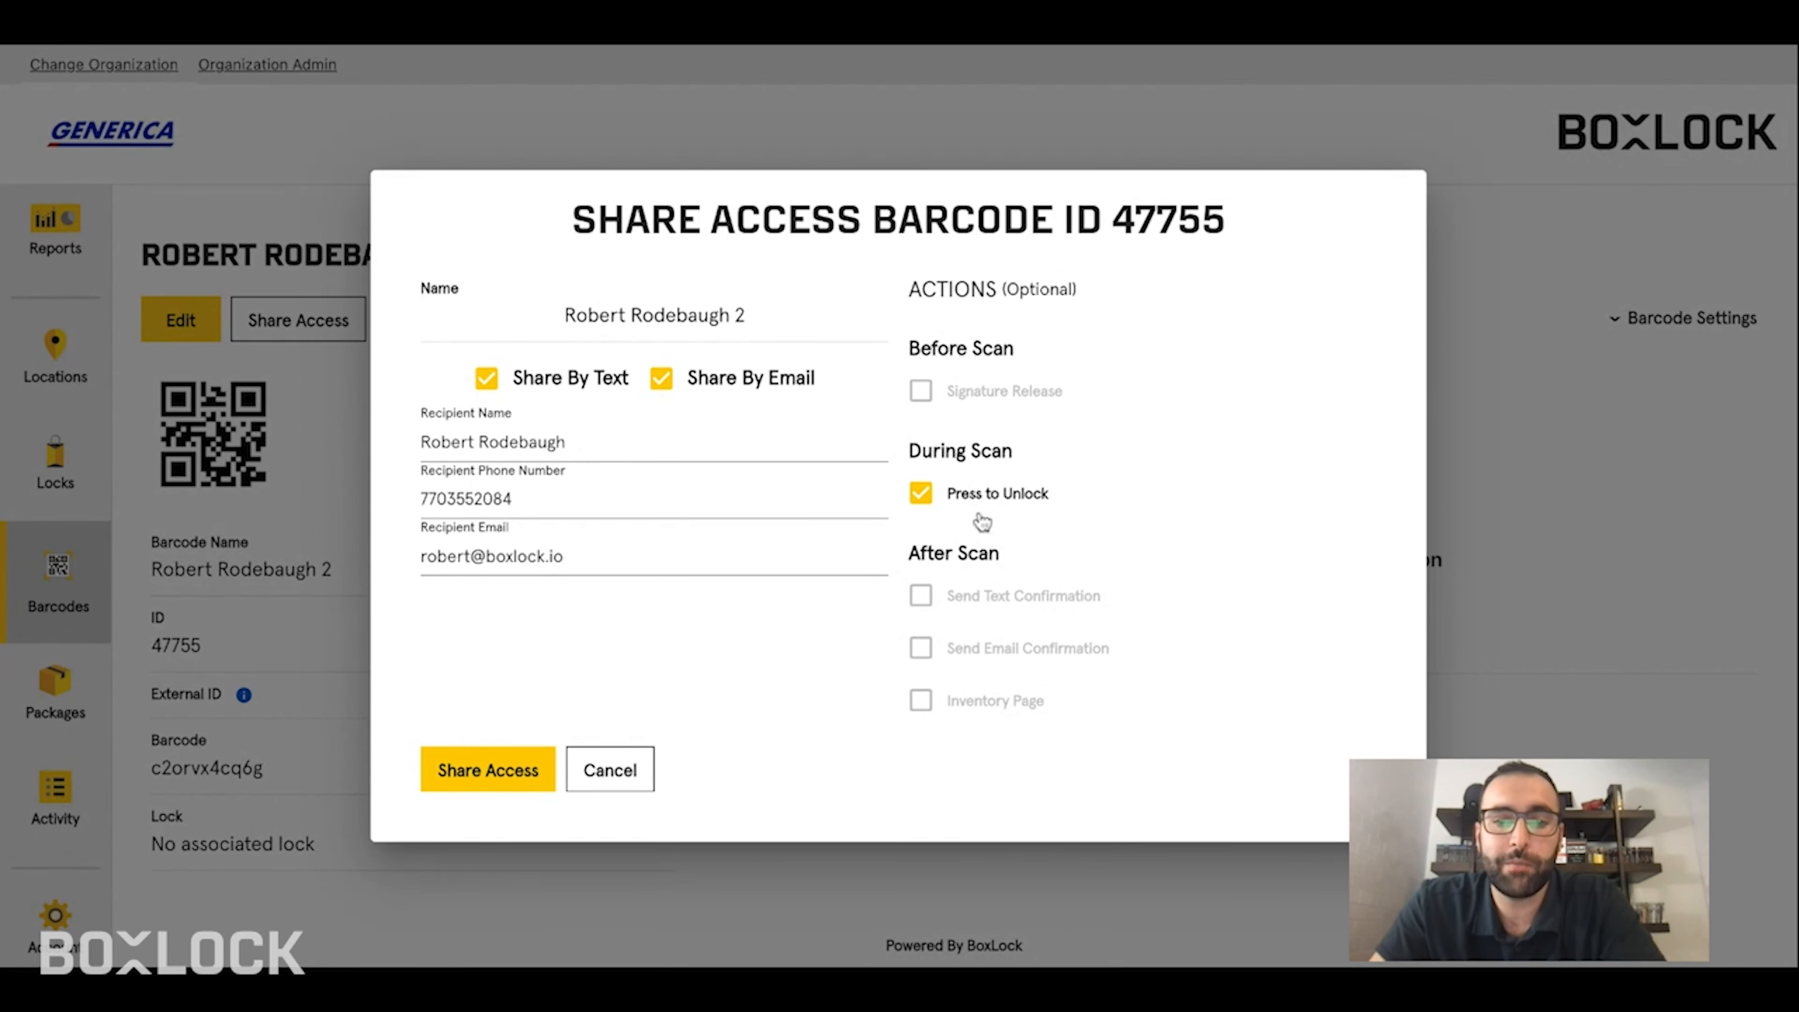
click(491, 764)
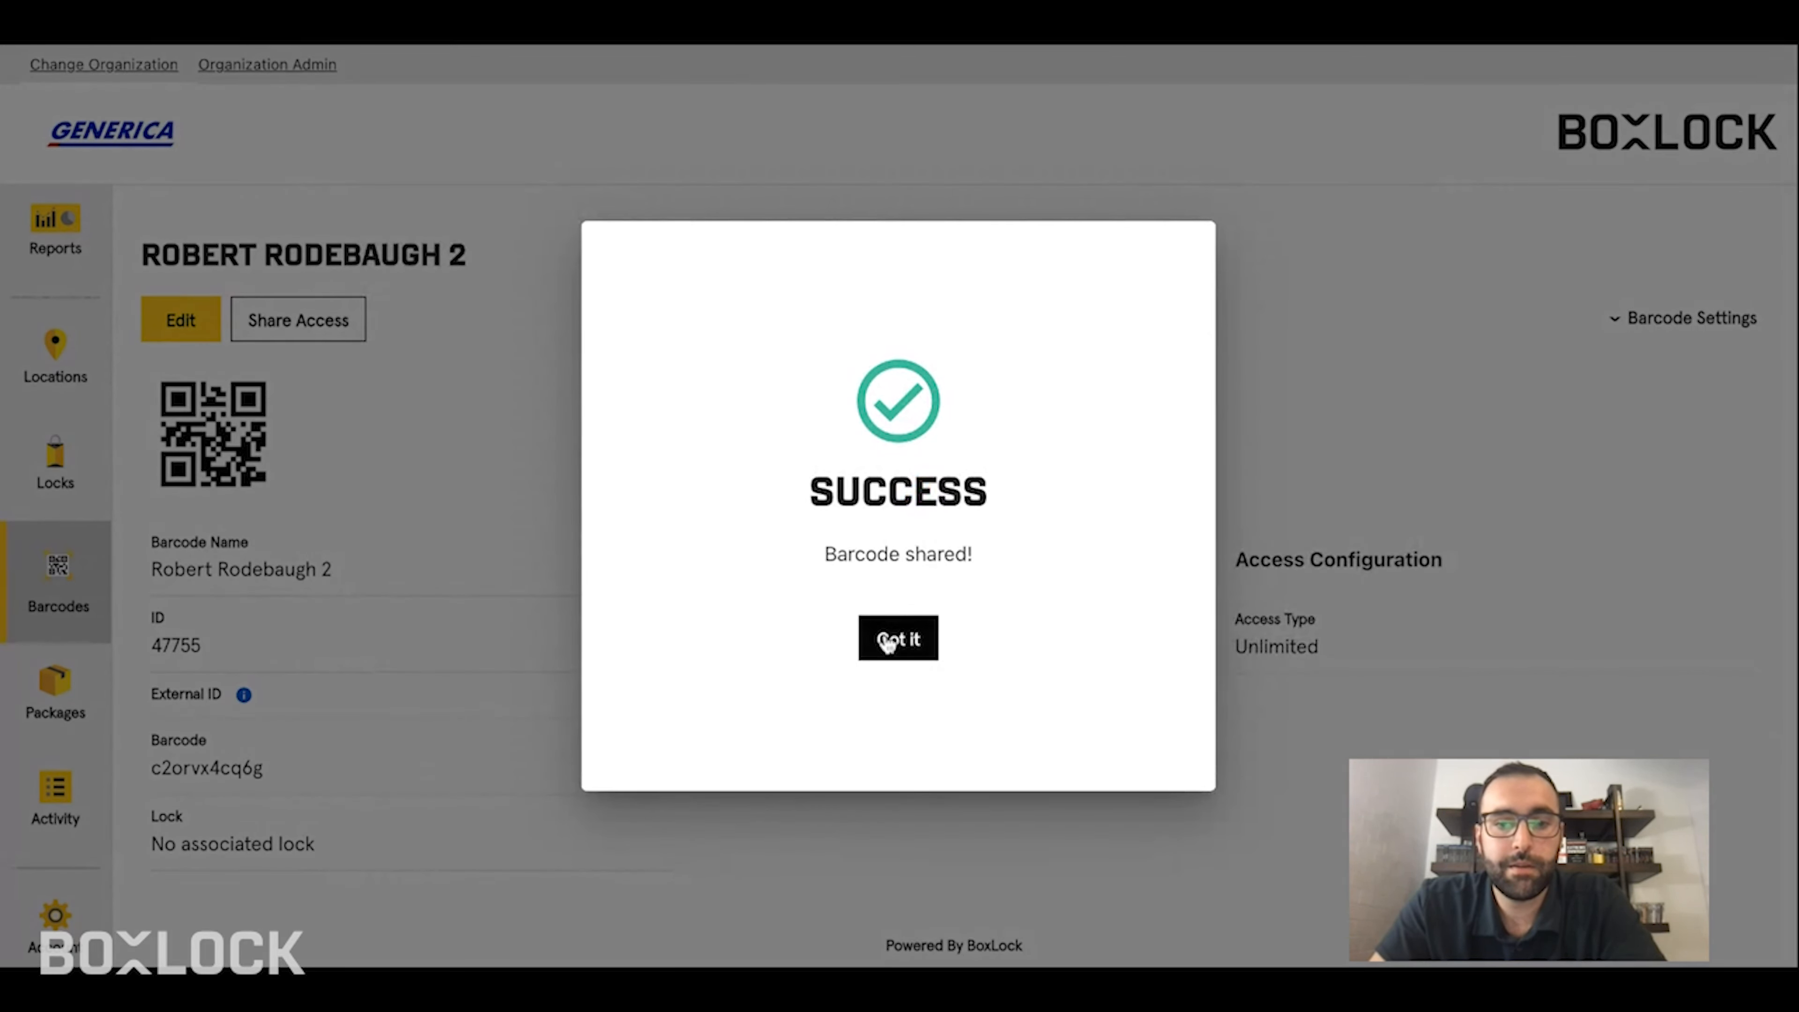
click(897, 639)
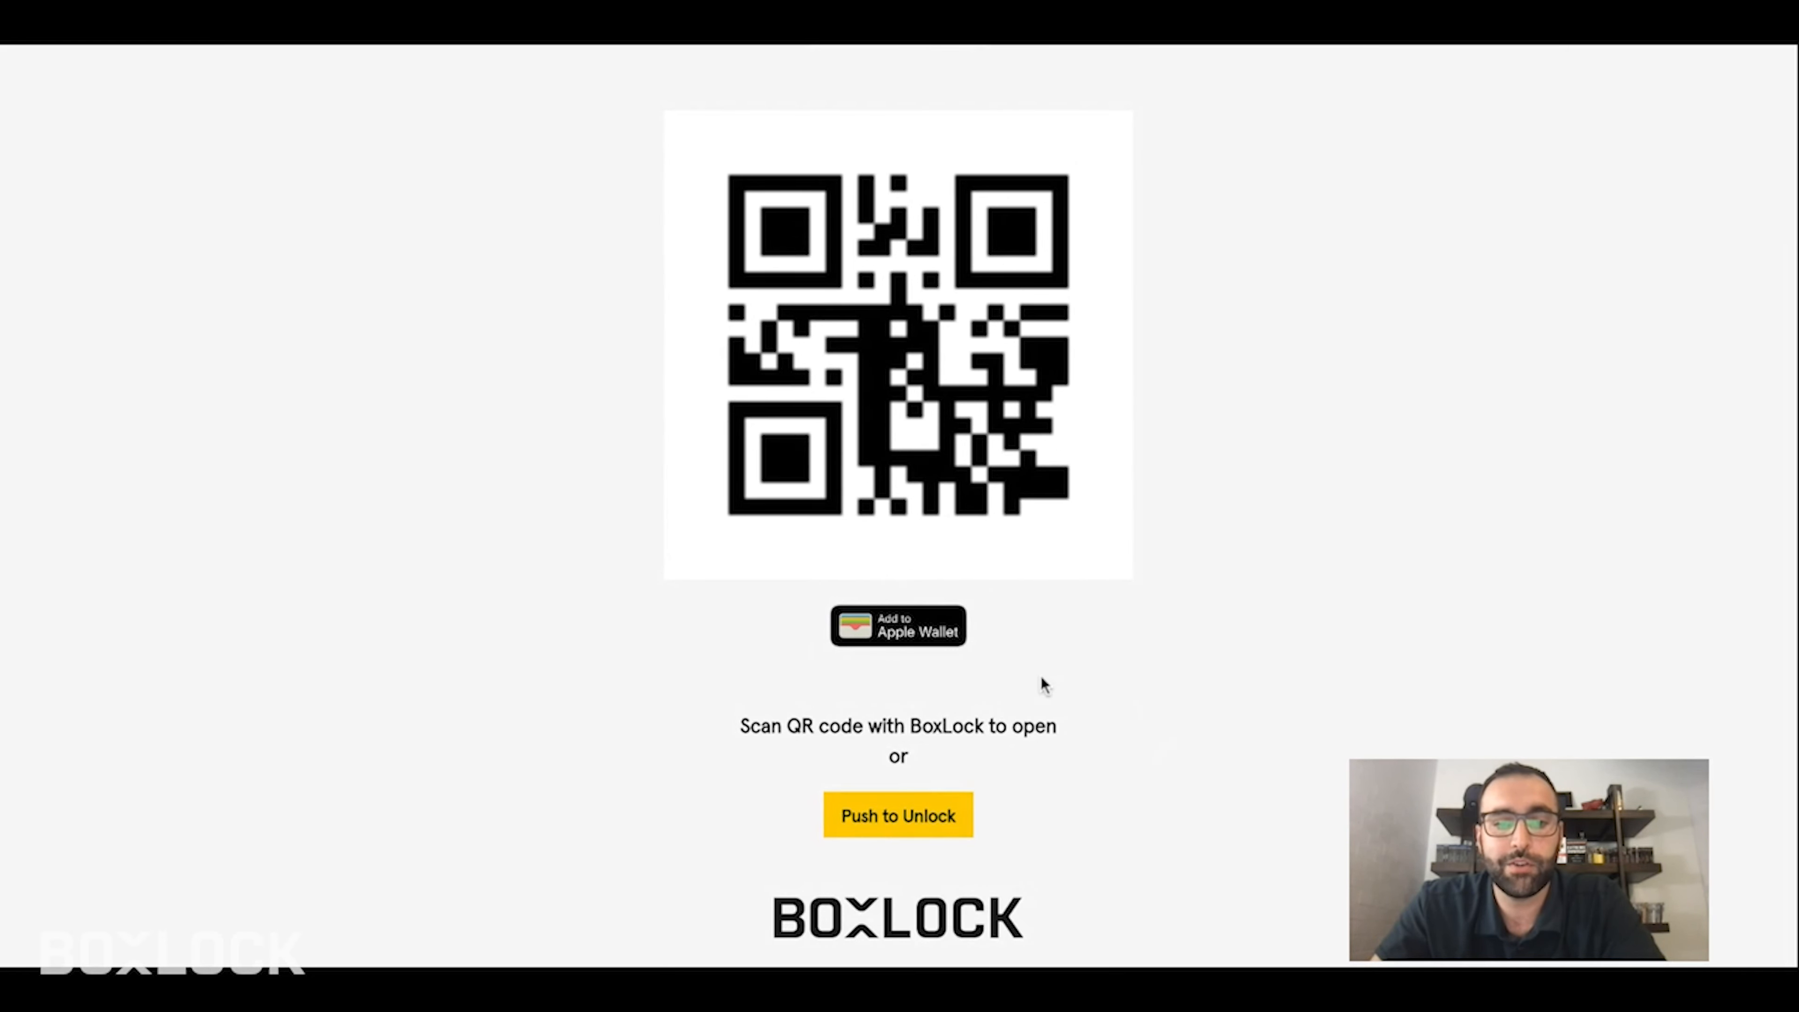
- Scroll up on the shared access page to view its QR code, Apple Wallet and Push to Unlock options
scroll(1042, 680, up, 1)
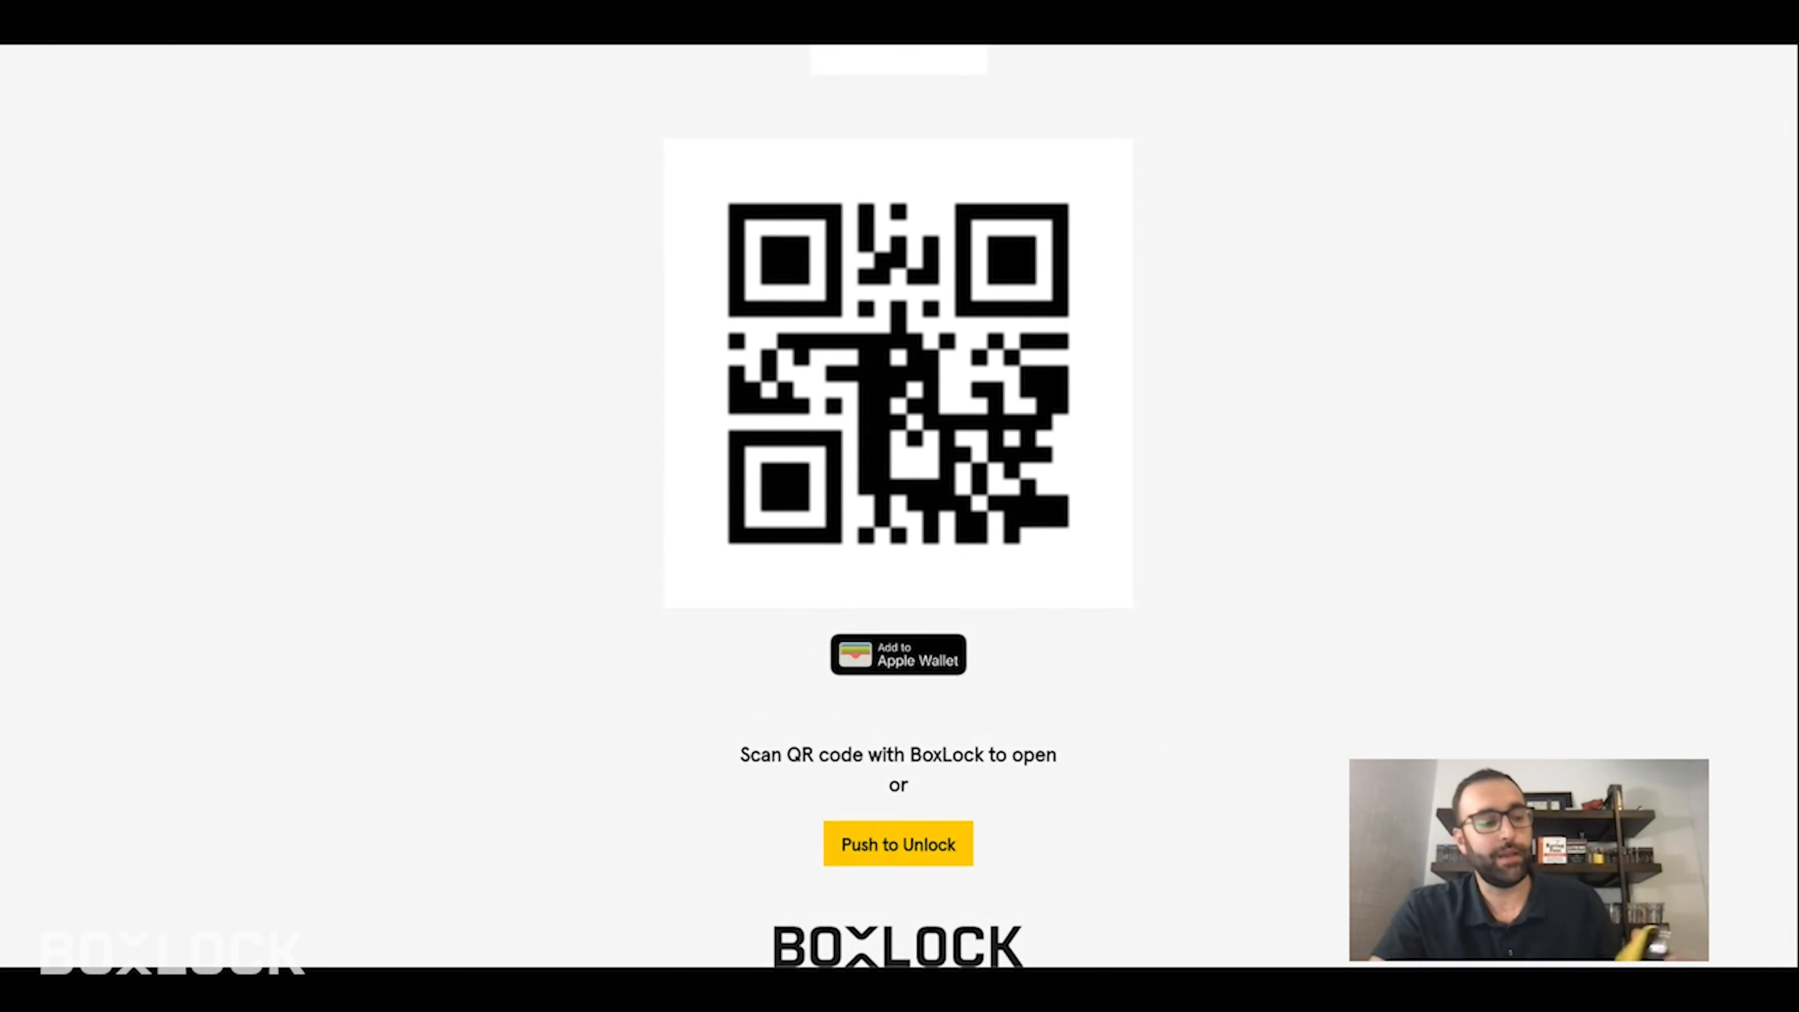